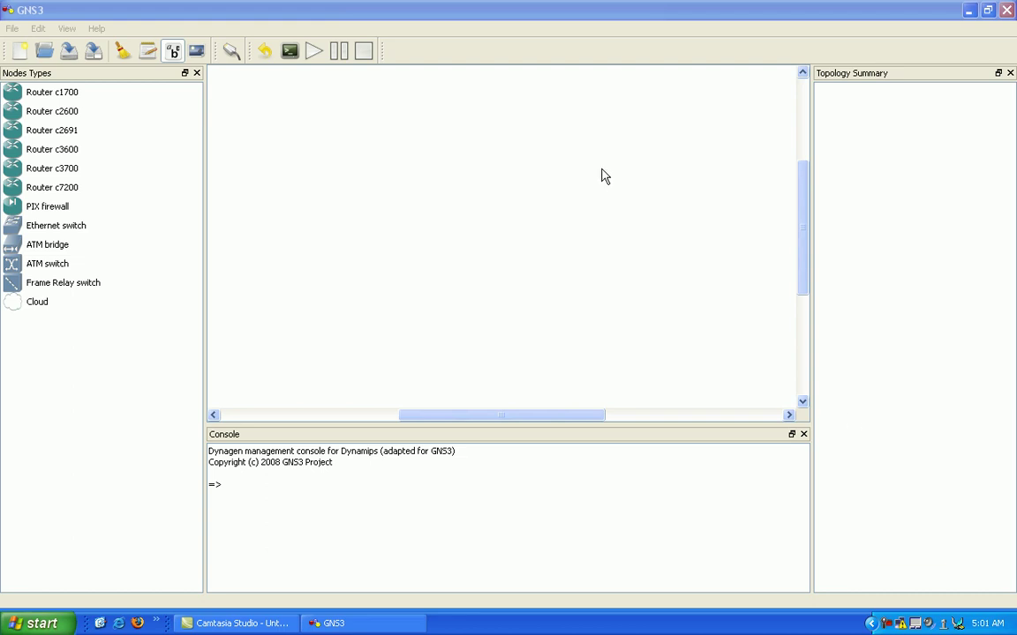
Step: Focus the GNS3 window and minimize it to reveal the Windows desktop
left_click(354, 11)
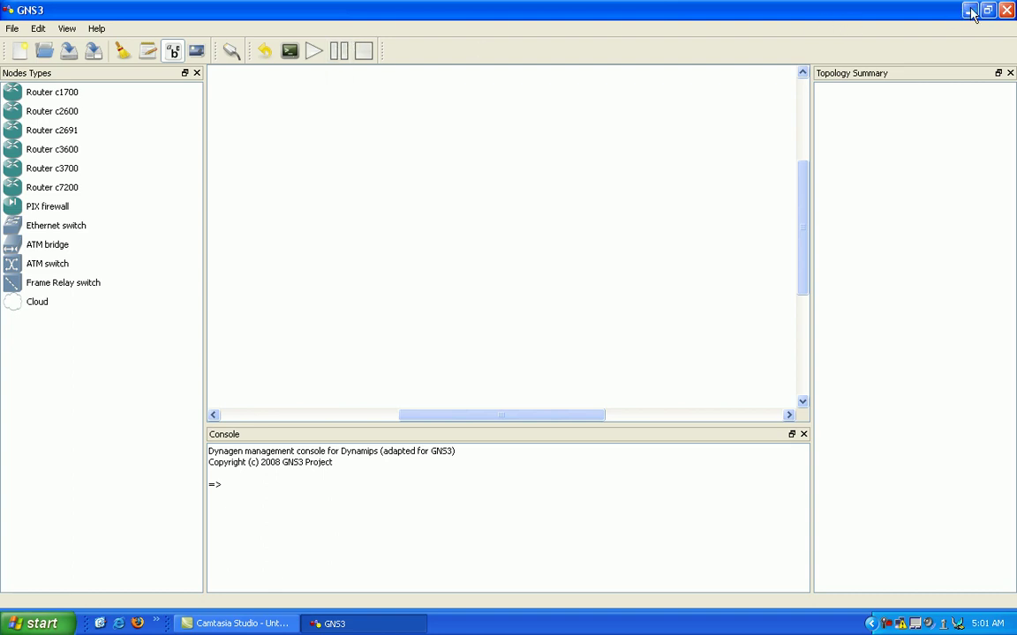
left_click(970, 11)
Step: Browse My Computer to C:\SDM_V_25 and launch the Cisco SDM setup program
double_click(29, 76)
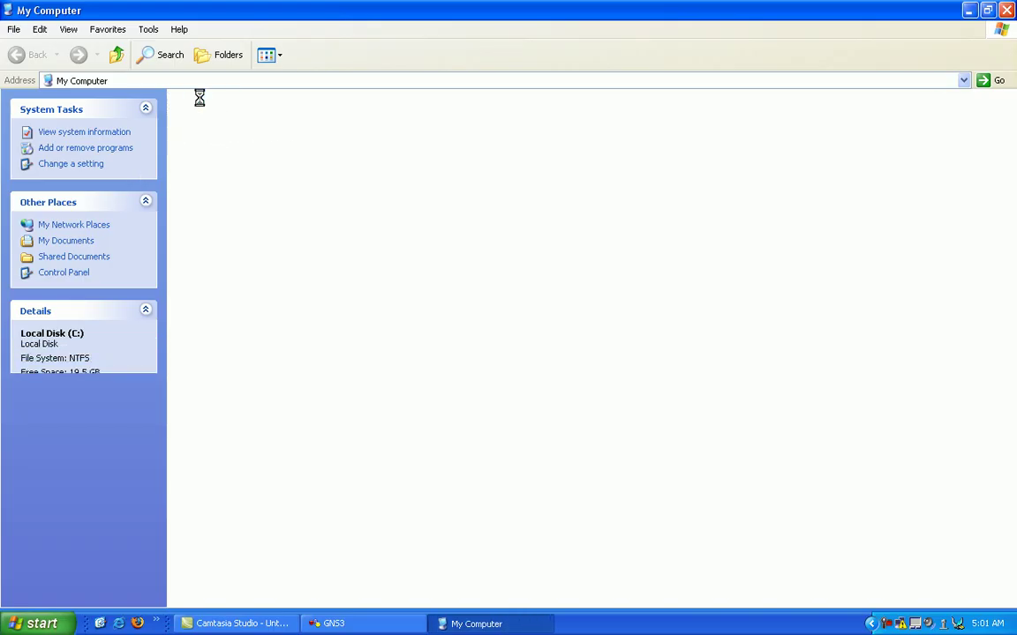
double_click(203, 97)
double_click(196, 290)
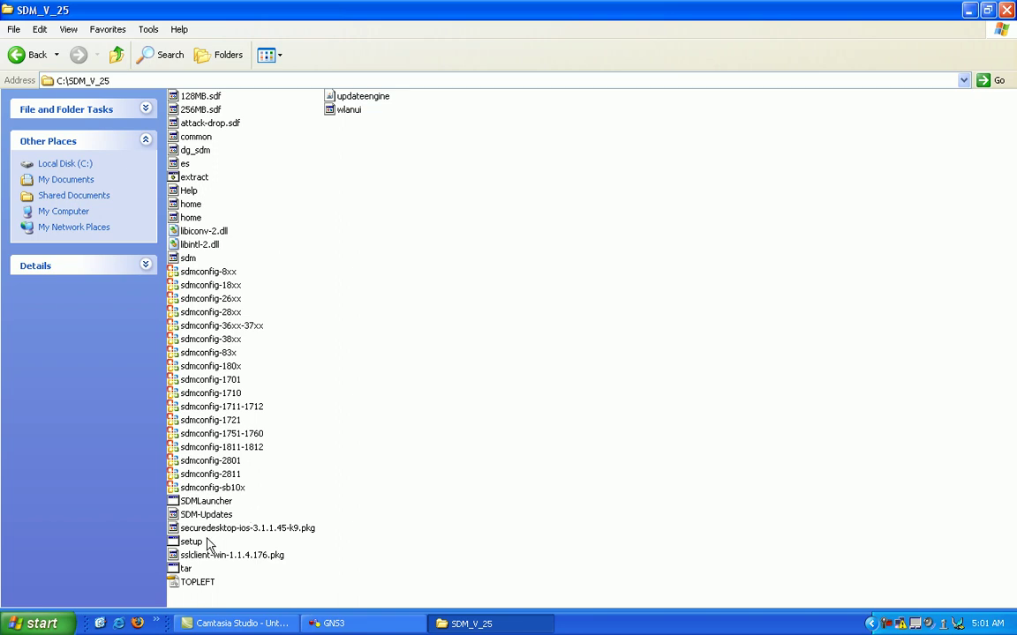
double_click(190, 542)
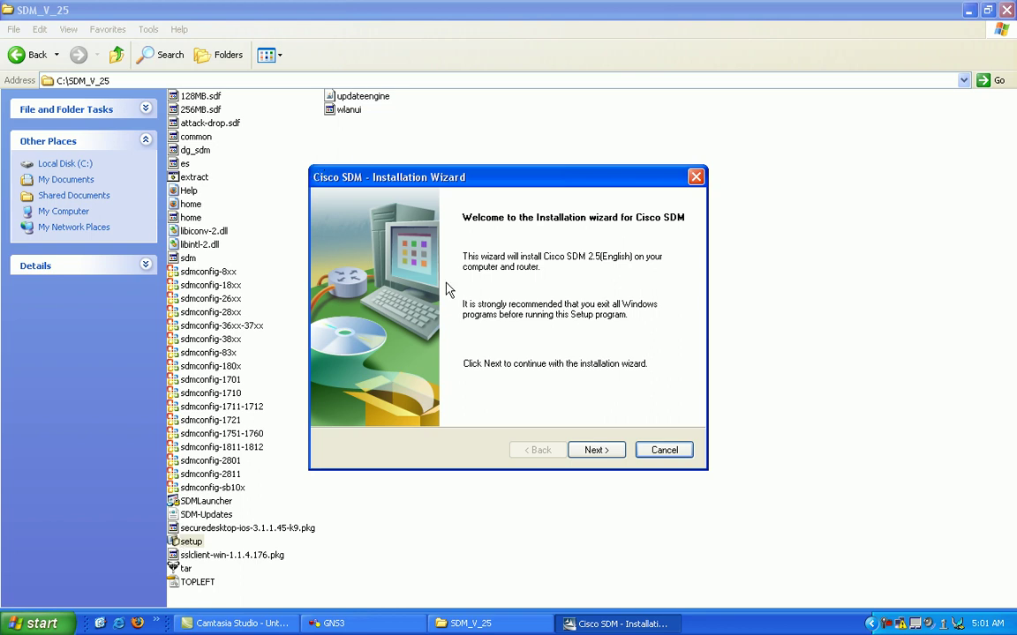
Step: Accept the licence and install Cisco SDM 2.5 on this computer in the default folder
left_click(620, 454)
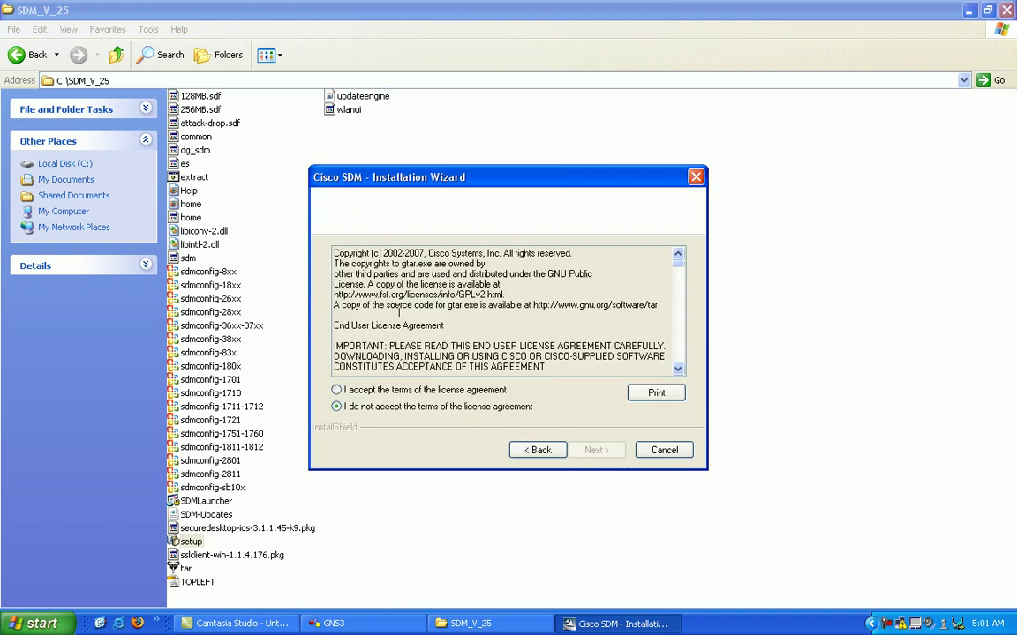
left_click(395, 390)
left_click(588, 451)
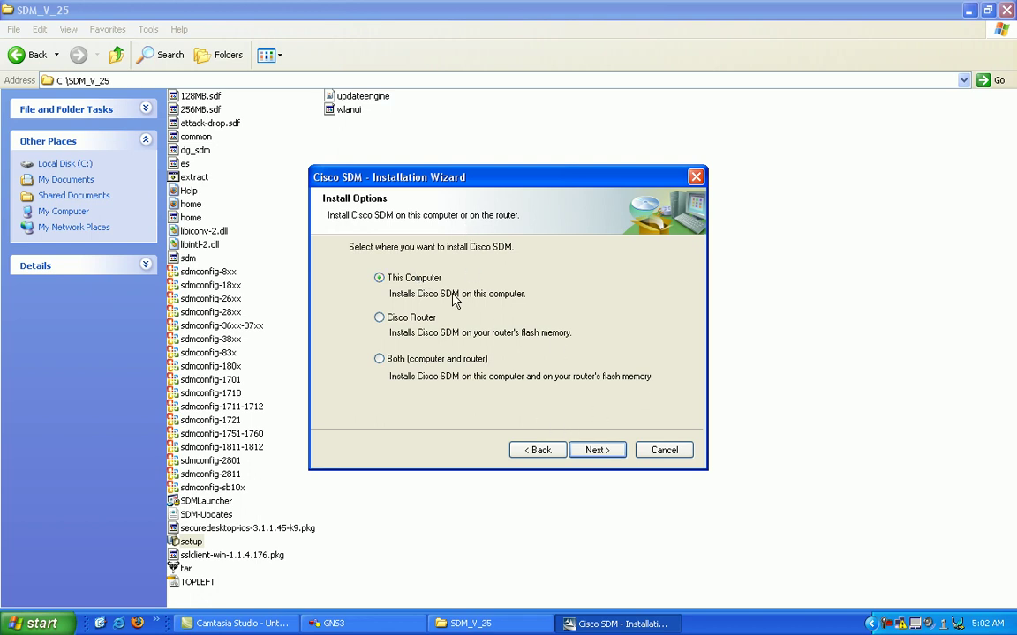
left_click(594, 449)
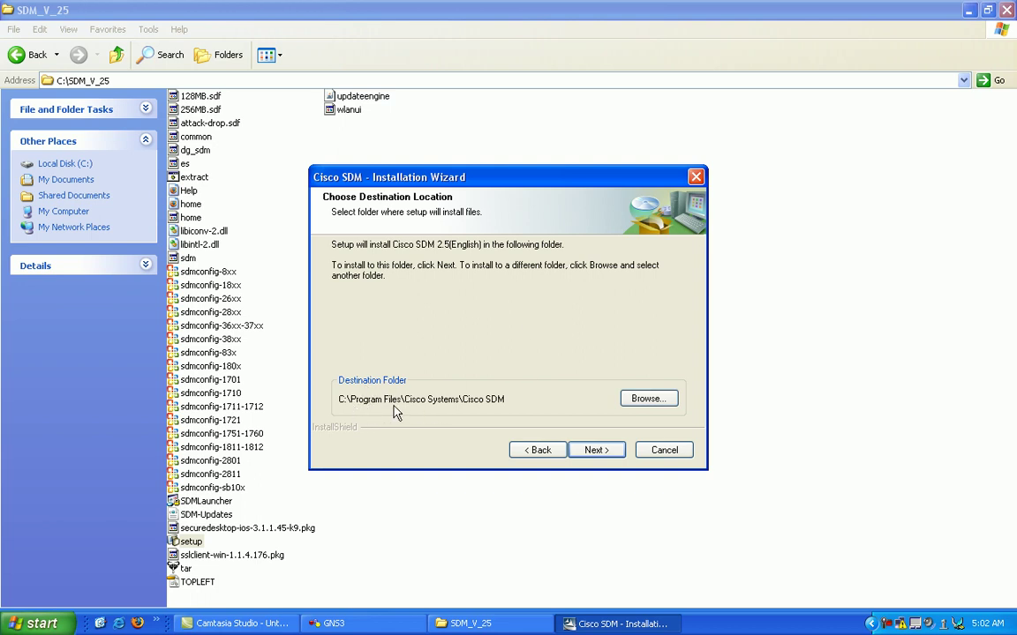
left_click(595, 451)
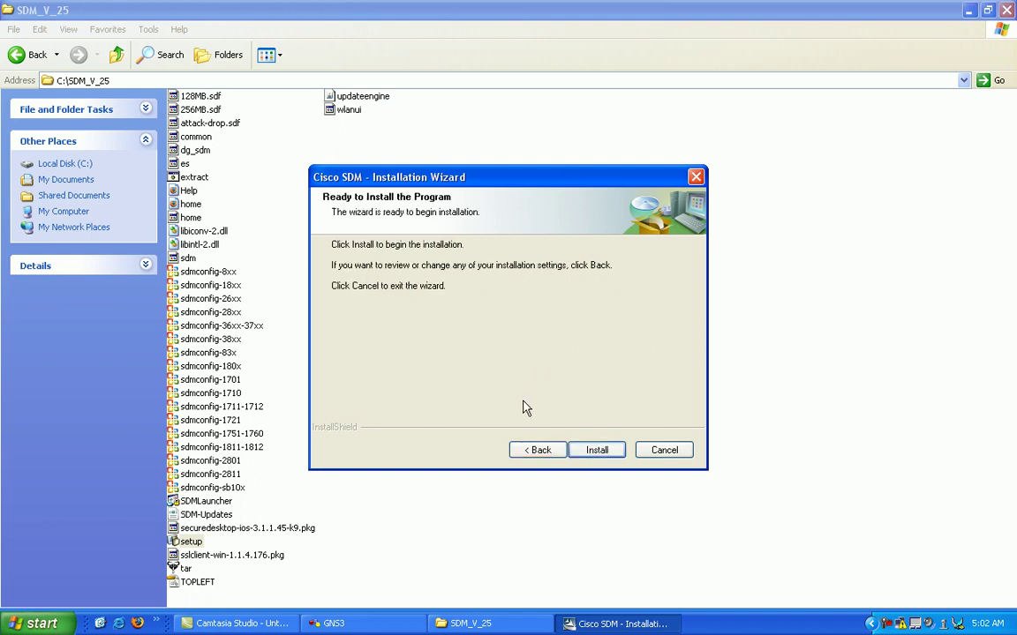
left_click(597, 451)
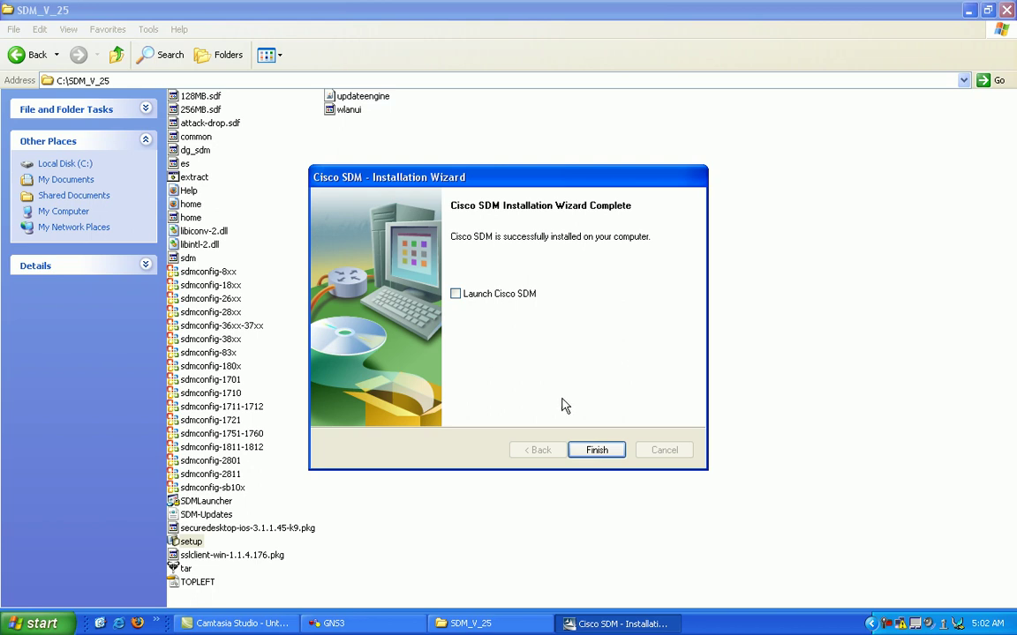
left_click(597, 450)
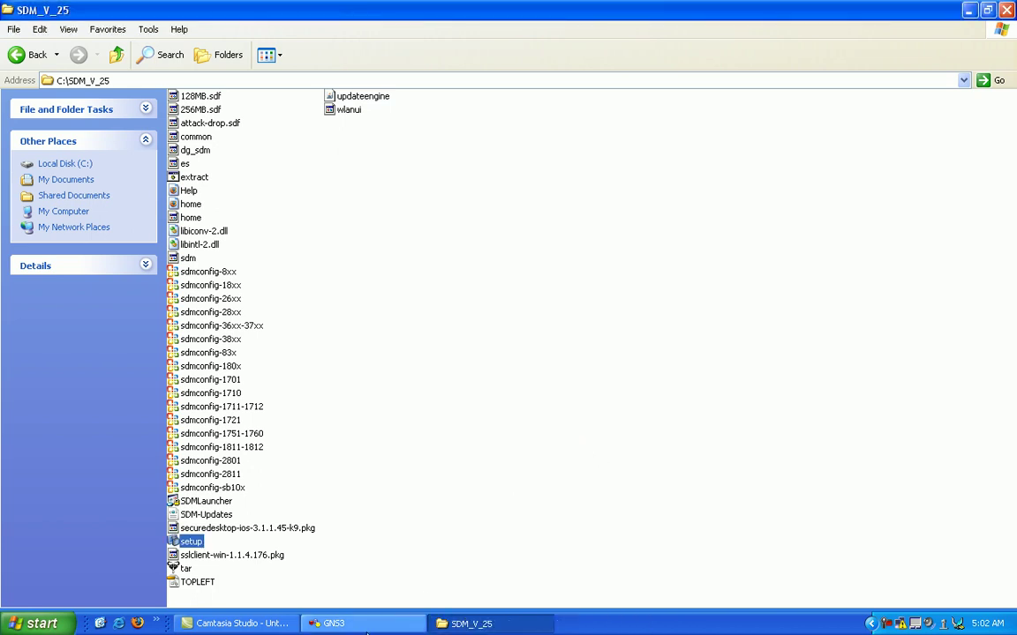
Step: Restore GNS3 from the taskbar and look over the empty canvas and Dynagen console
left_click(359, 624)
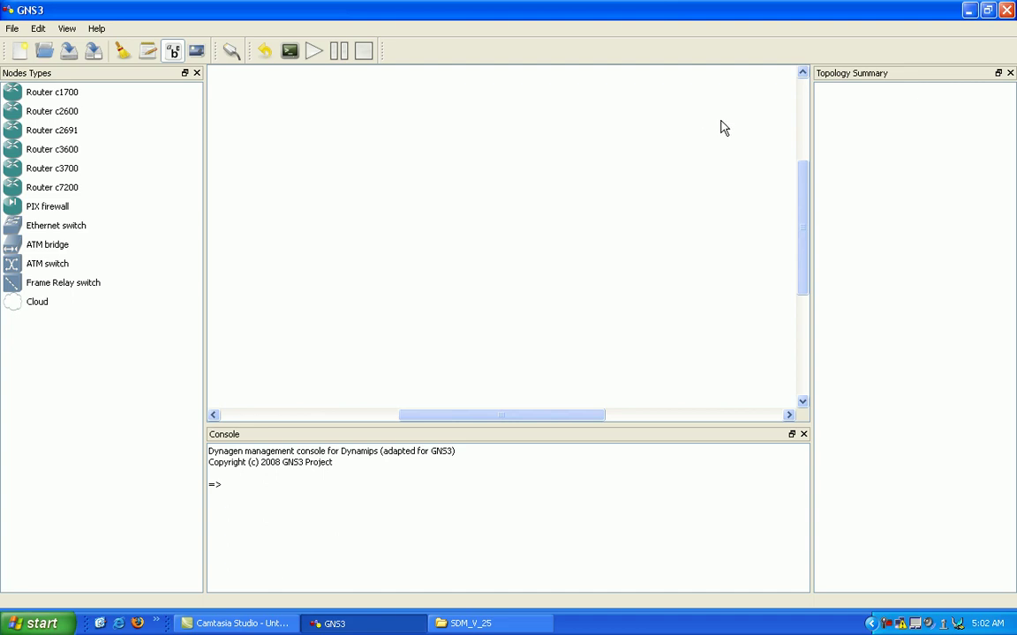
left_click_drag(806, 177, 805, 167)
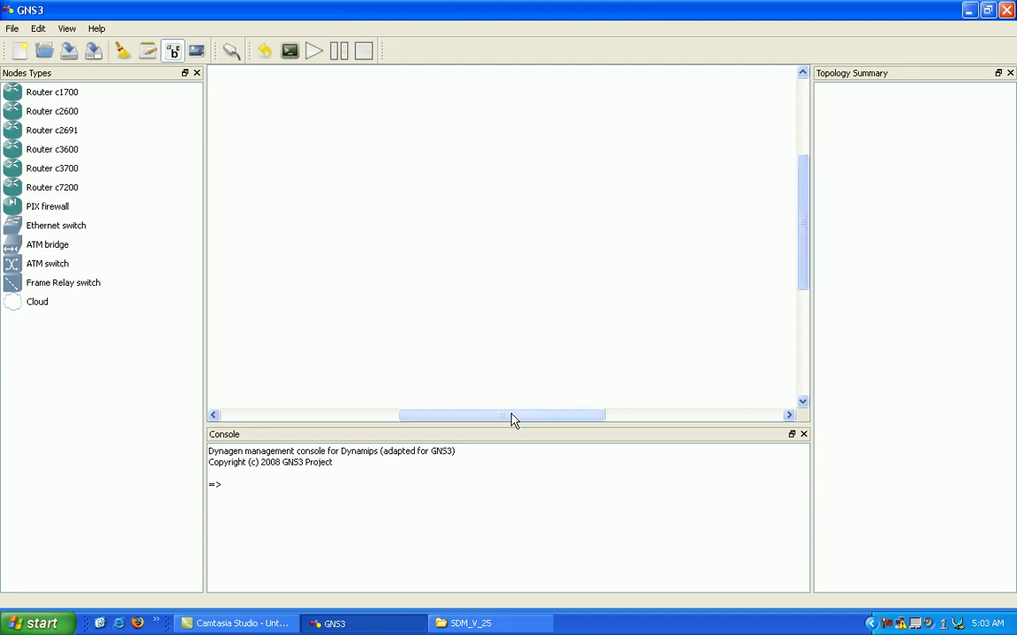
mouse_move(513, 418)
left_mouse_down()
mouse_move(537, 422)
mouse_move(519, 423)
left_mouse_up()
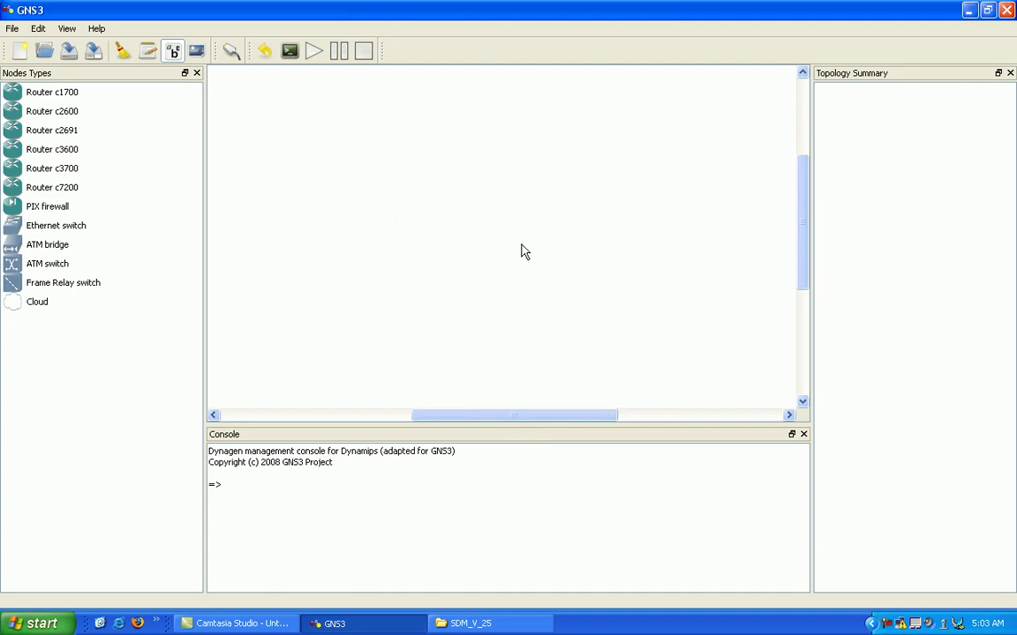
scroll(803, 199, "down", 1)
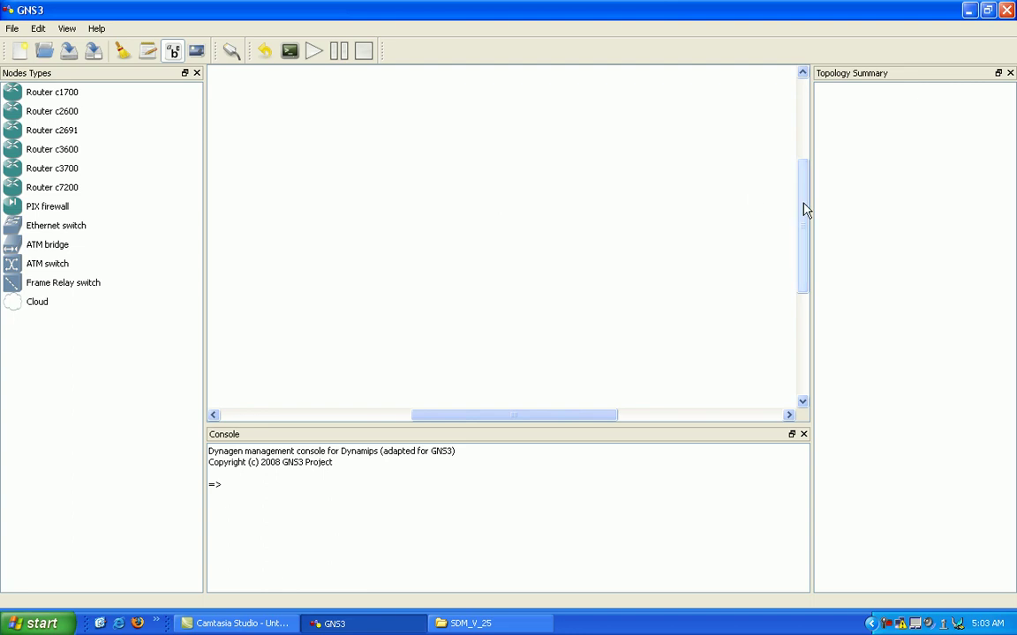
left_click_drag(803, 207, 806, 210)
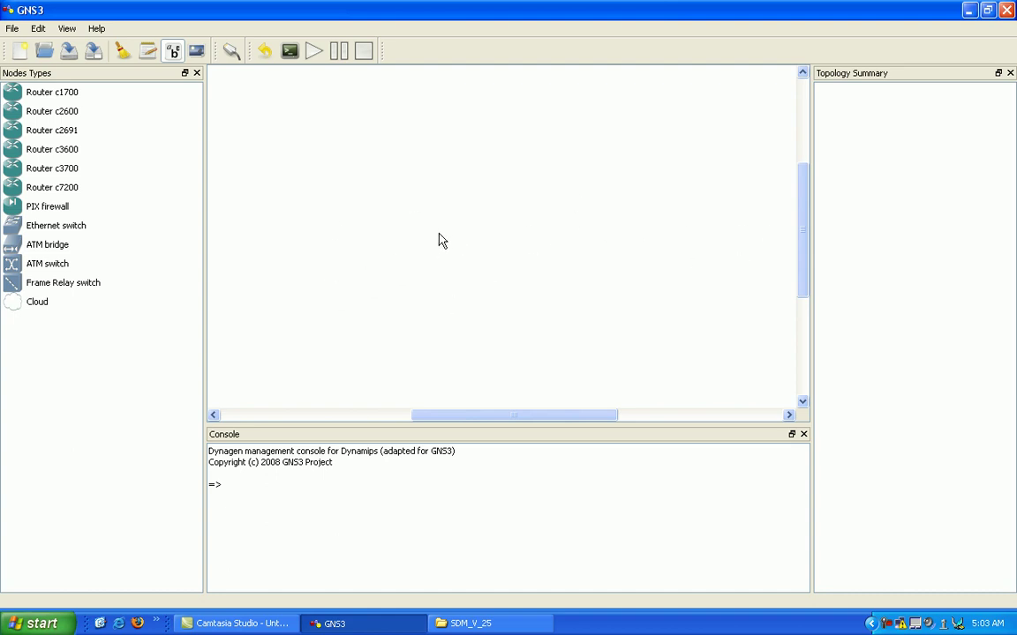
Step: Show the desktop, open Control Panel and start the Add Hardware wizard
left_click(100, 624)
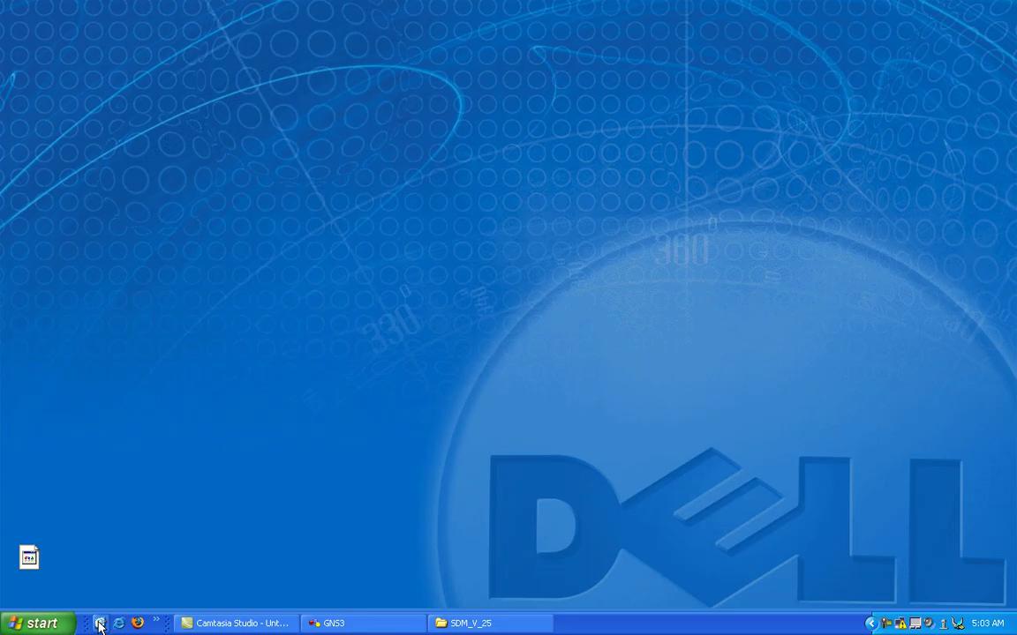
left_click(36, 624)
mouse_move(68, 465)
left_click(229, 459)
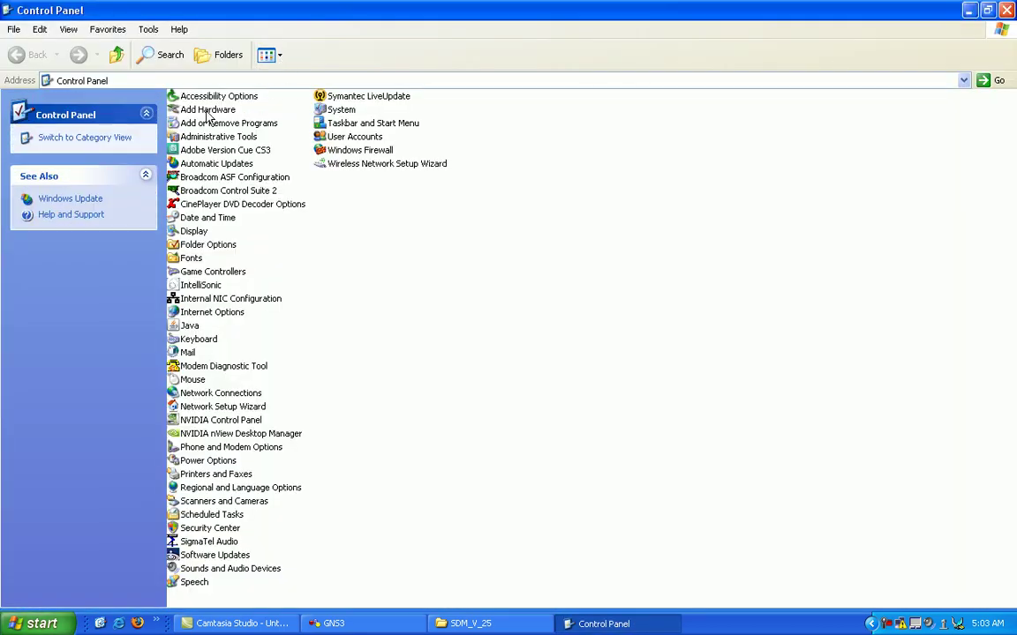
double_click(193, 109)
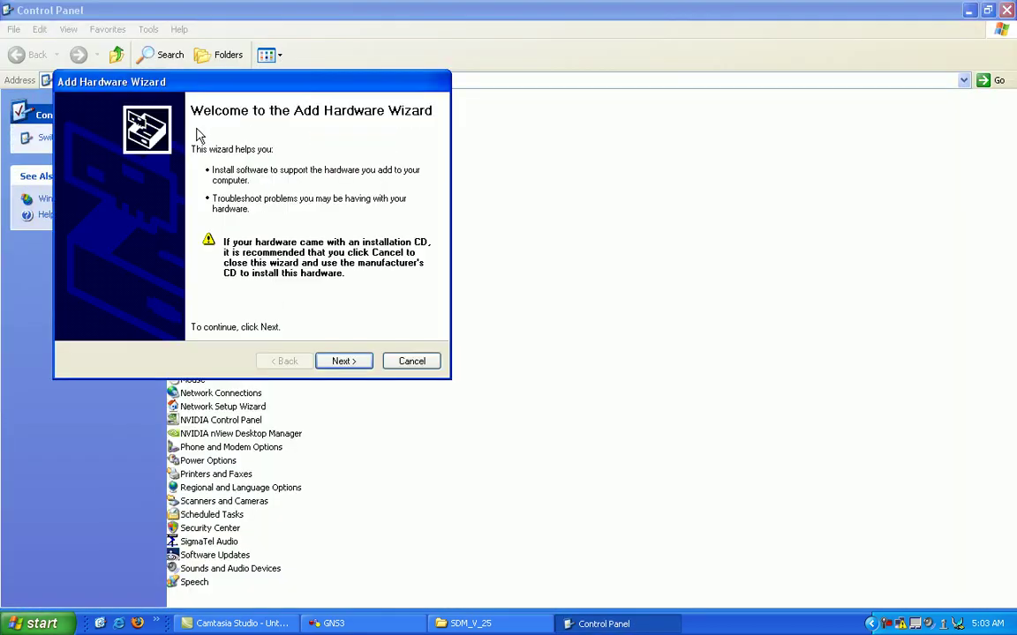
Step: Confirm the hardware is already connected and select 'Add a new hardware device'
left_click(335, 362)
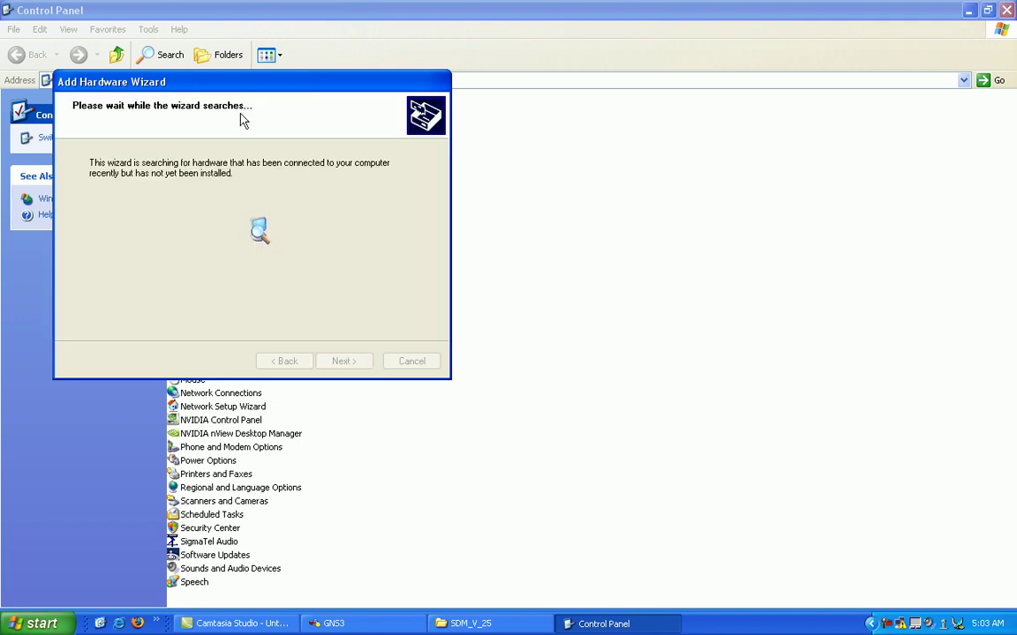
left_click_drag(245, 81, 499, 206)
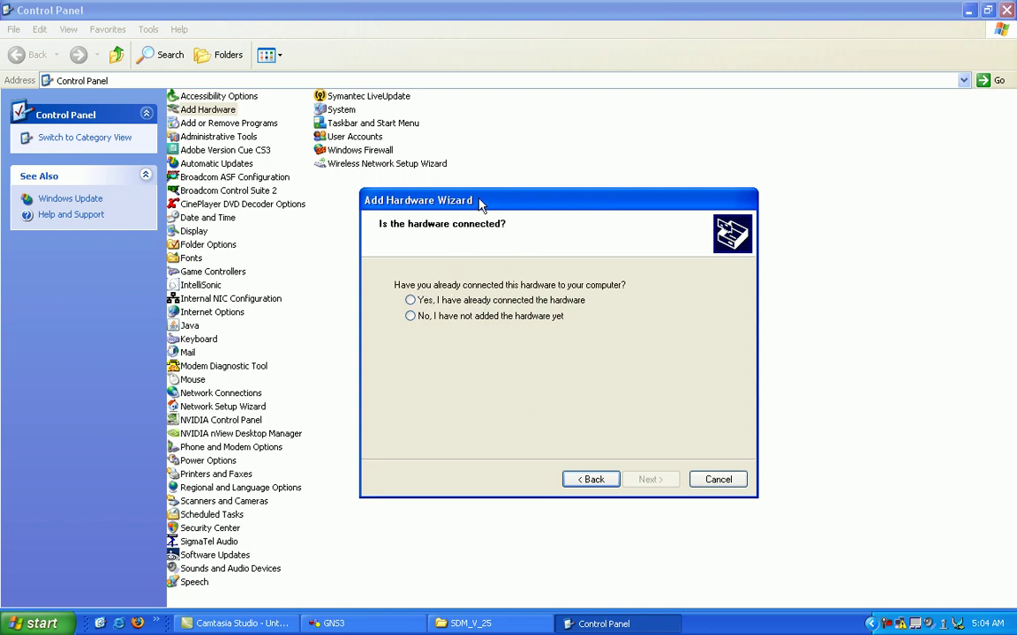
left_click(409, 301)
left_click(649, 479)
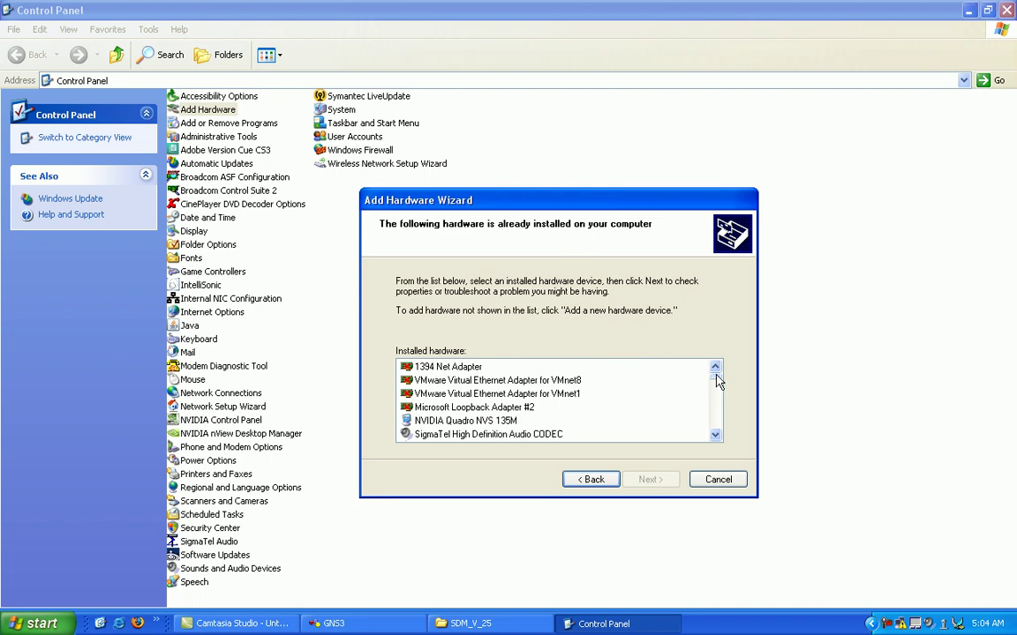
left_click_drag(720, 384, 715, 437)
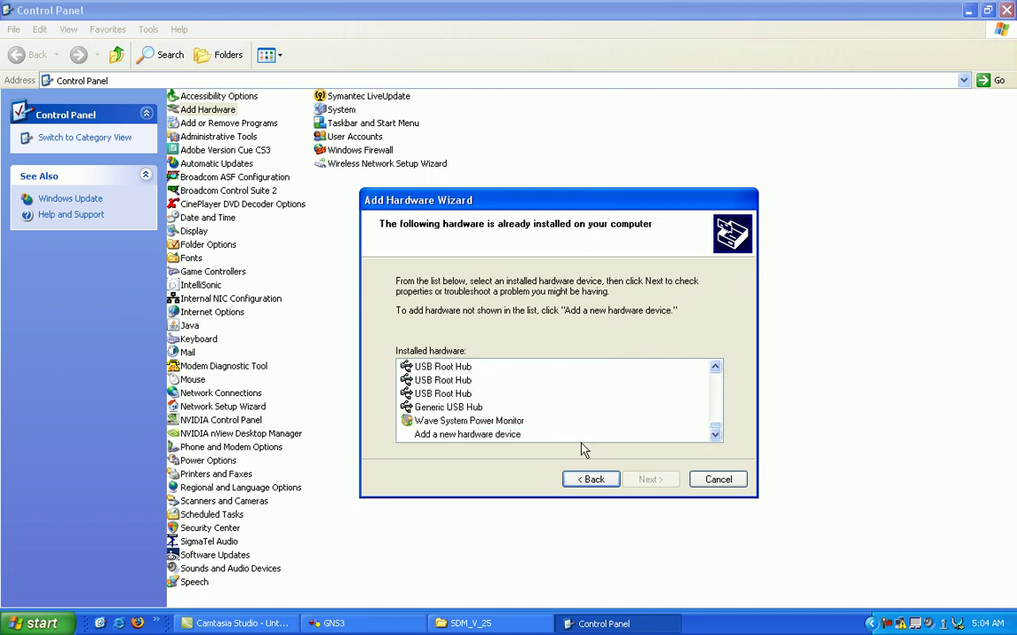
left_click(488, 436)
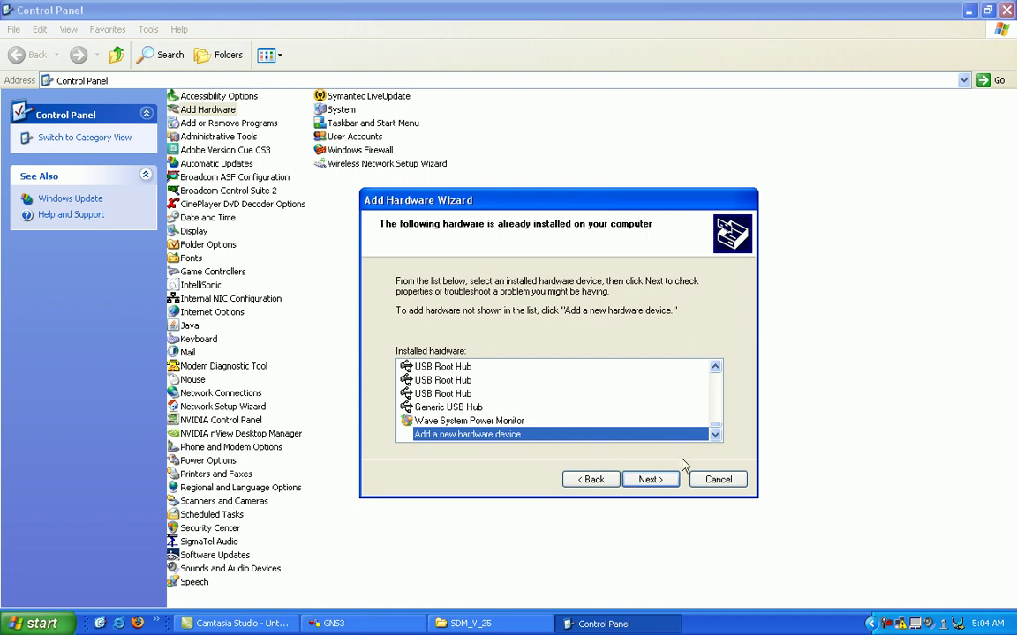
Step: Choose manual installation from a list and select Network adapters as the hardware type
left_click(651, 479)
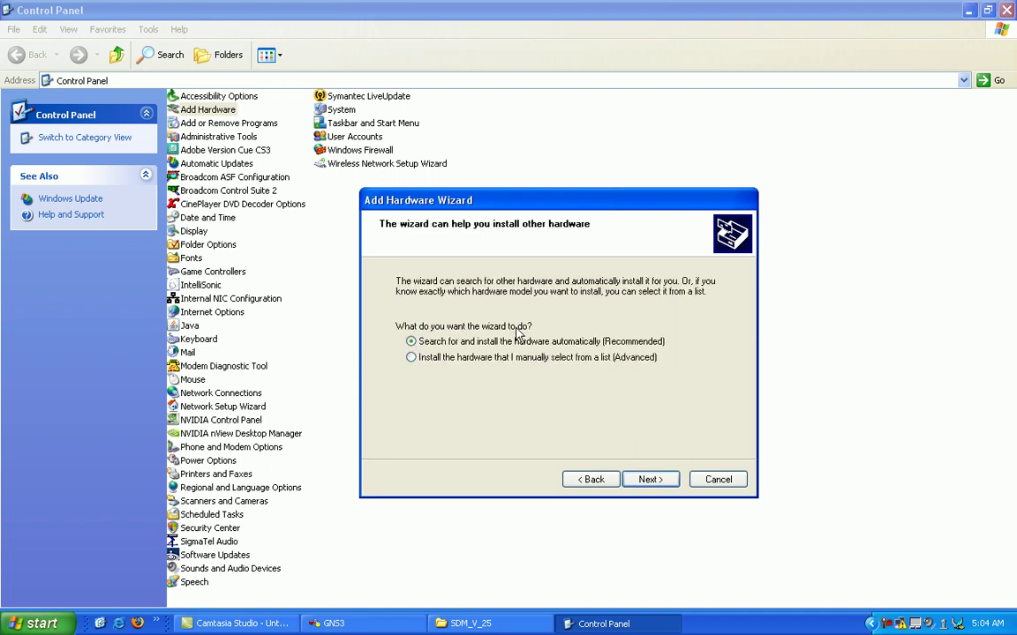
left_click(411, 359)
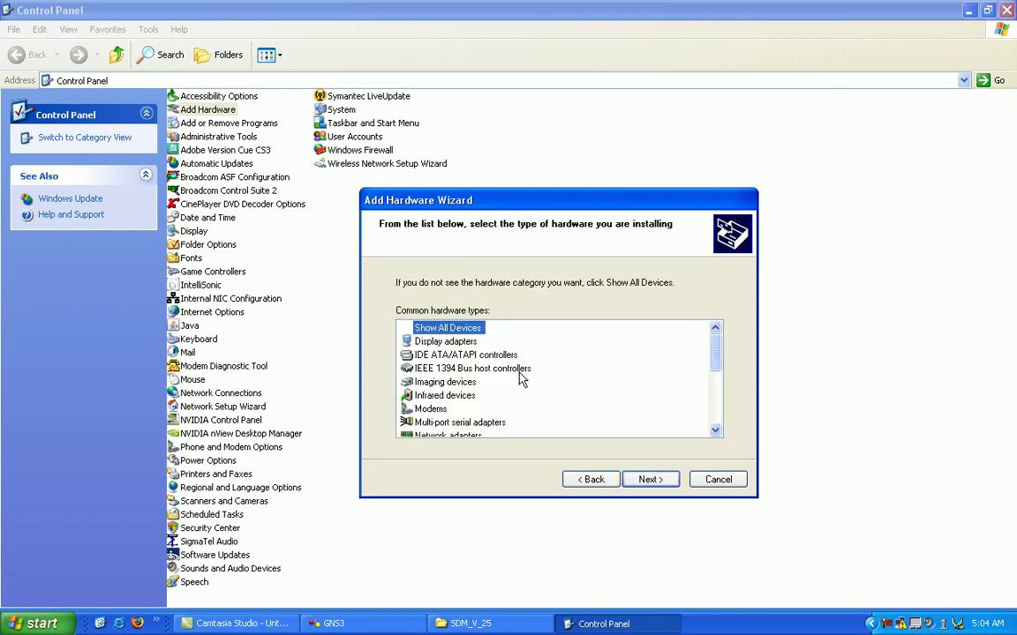
left_click_drag(719, 353, 717, 357)
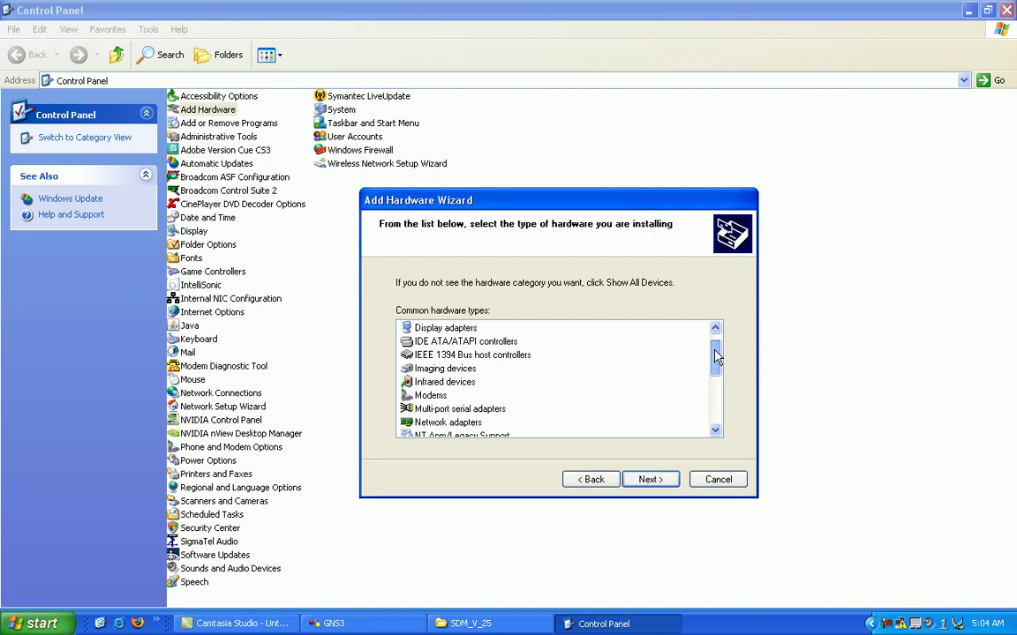
left_click_drag(717, 357, 717, 379)
left_click(447, 368)
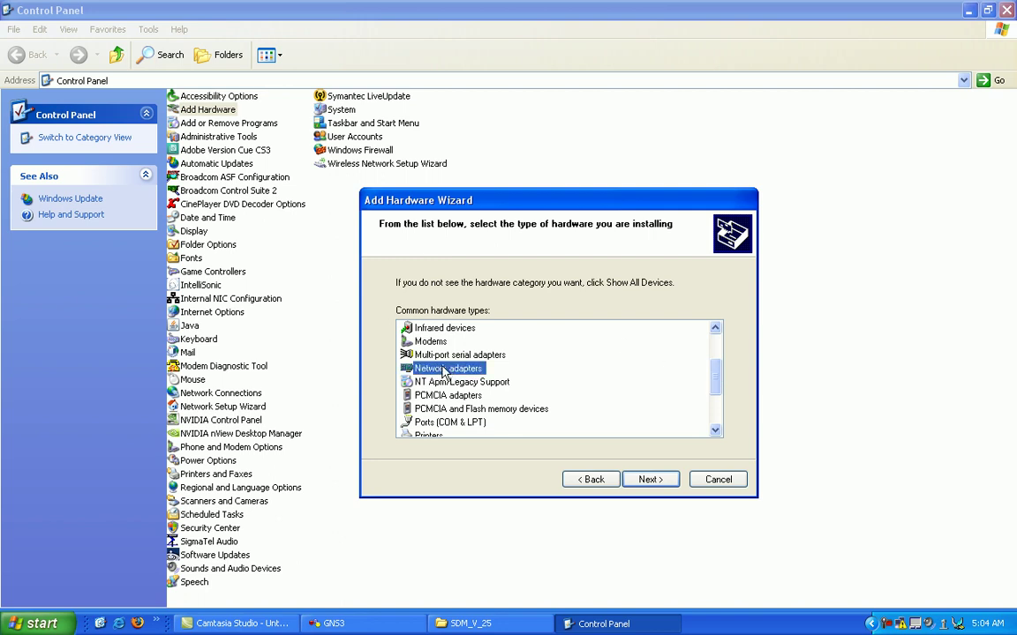
left_click(650, 479)
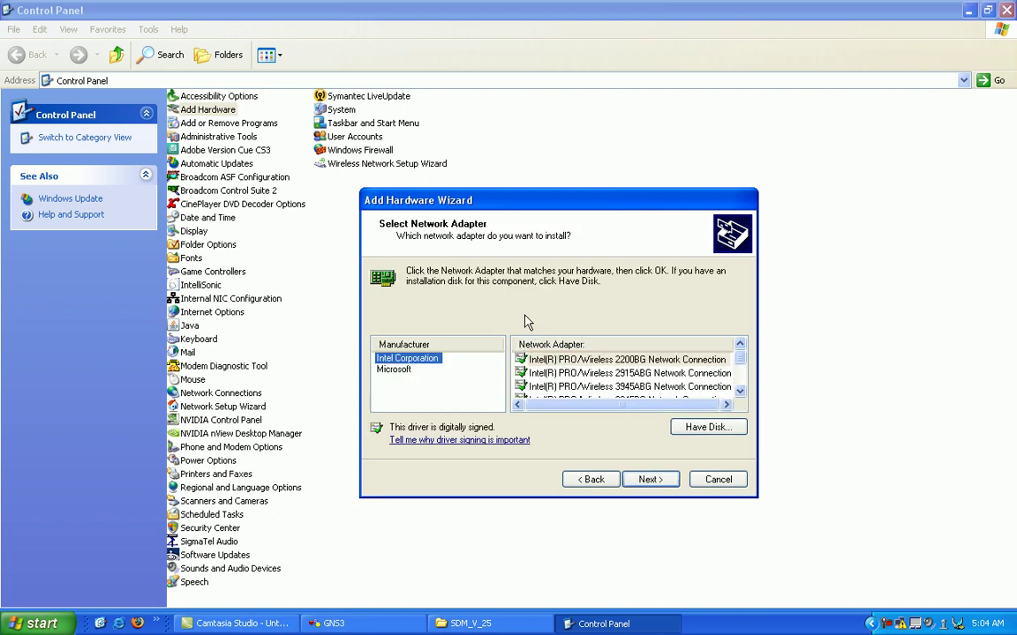
Step: Install Microsoft's Loopback Adapter, finish the wizard, and minimize Control Panel
left_click(399, 370)
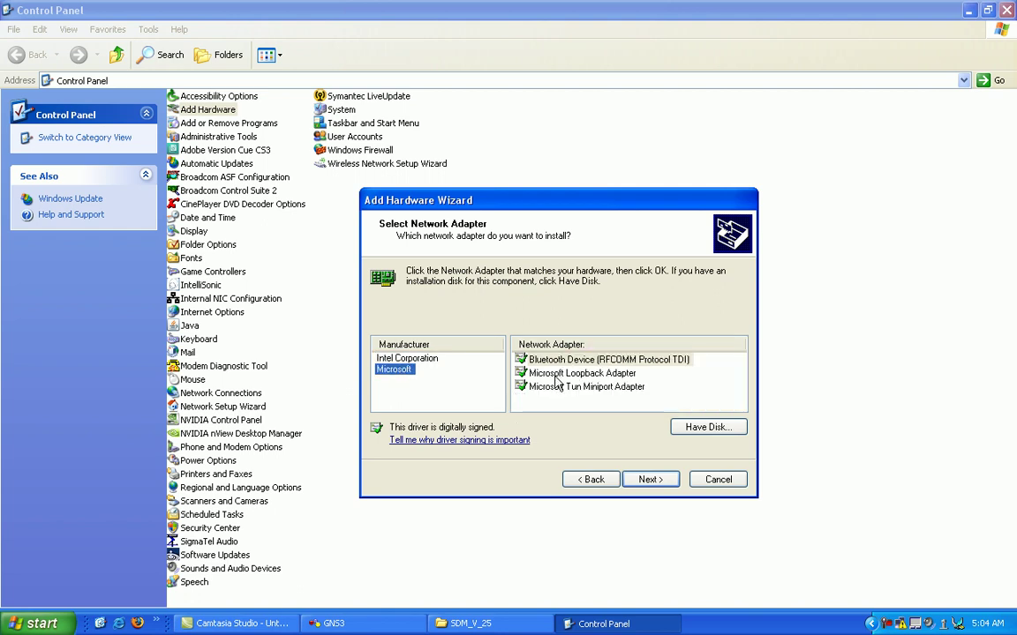
left_click(567, 372)
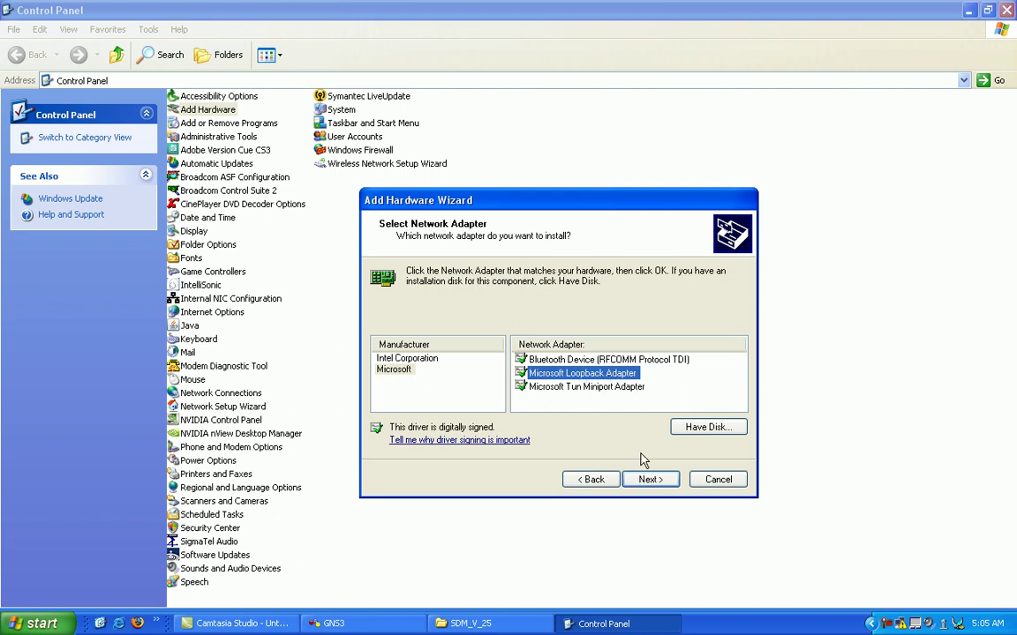
left_click(650, 479)
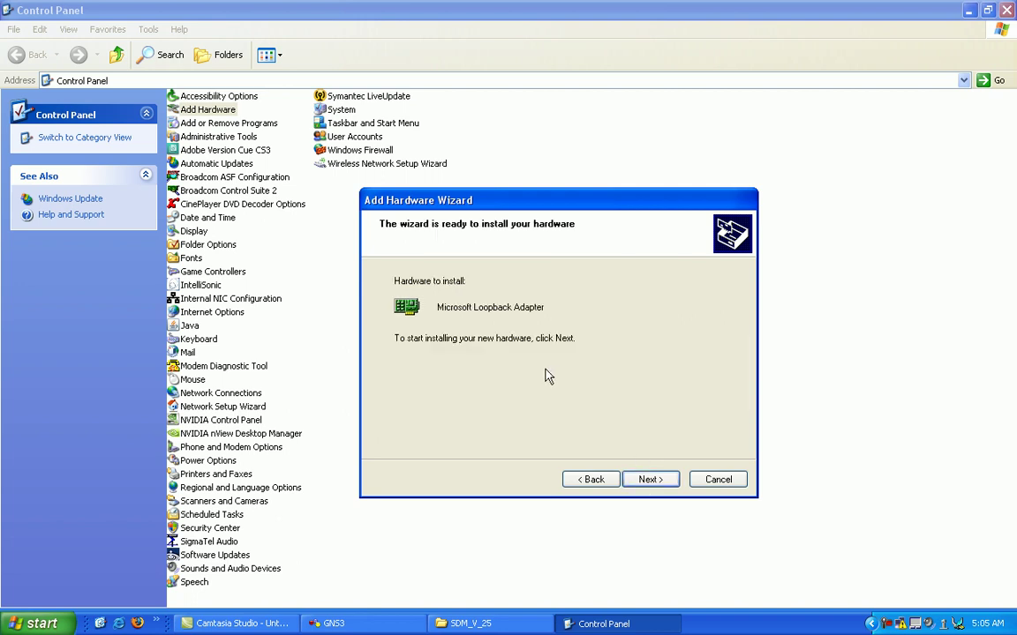
left_click(650, 479)
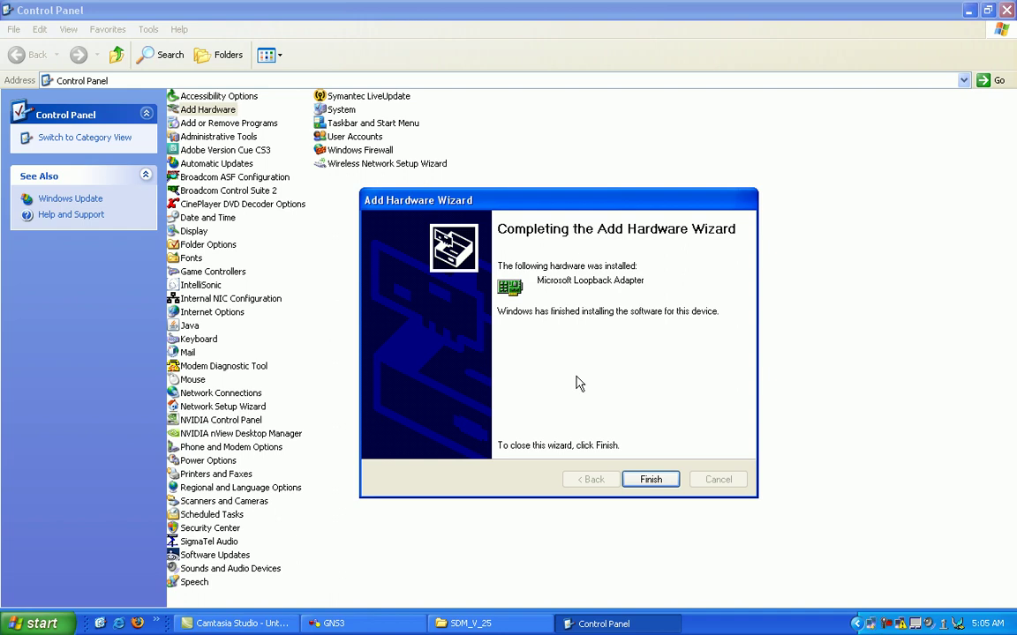
left_click(653, 482)
left_click(648, 482)
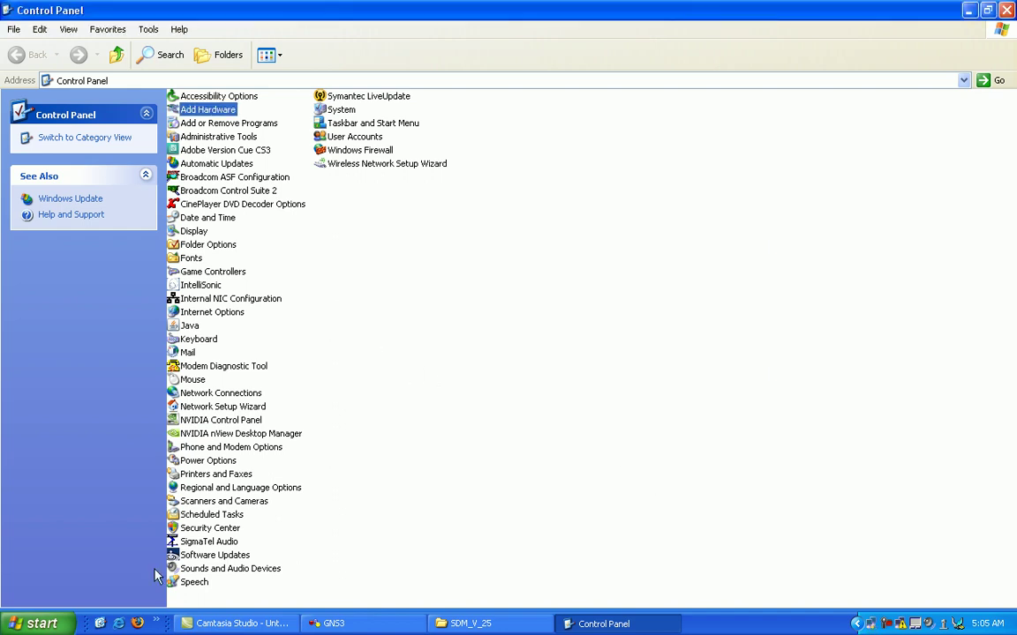
left_click(969, 9)
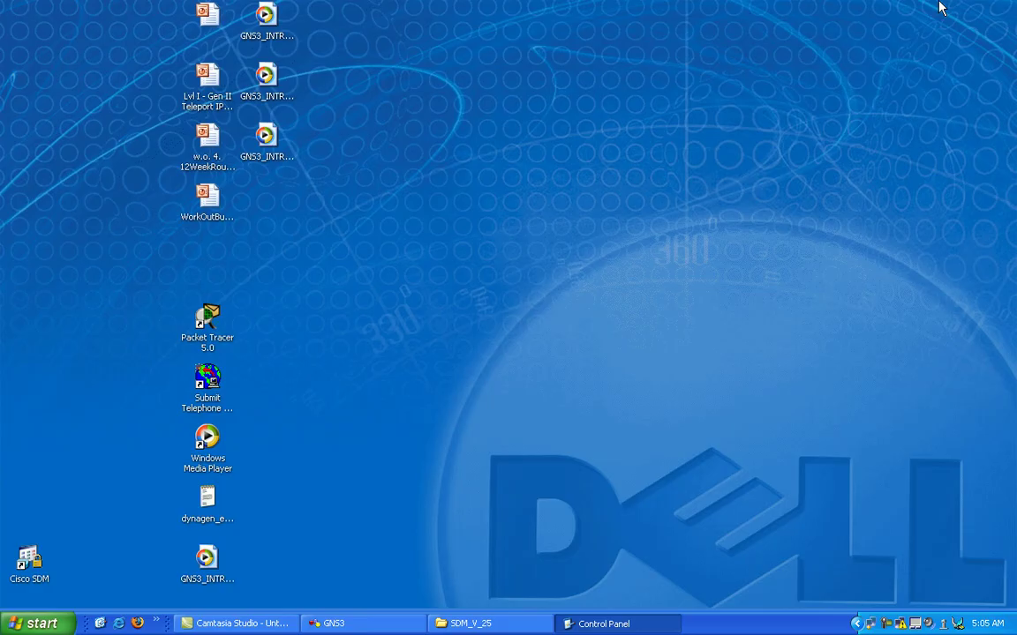
Step: Open My Network Places properties, inspect Local Area Connection 2 (Microsoft Loopback Adapter), then minimize
right_click(27, 139)
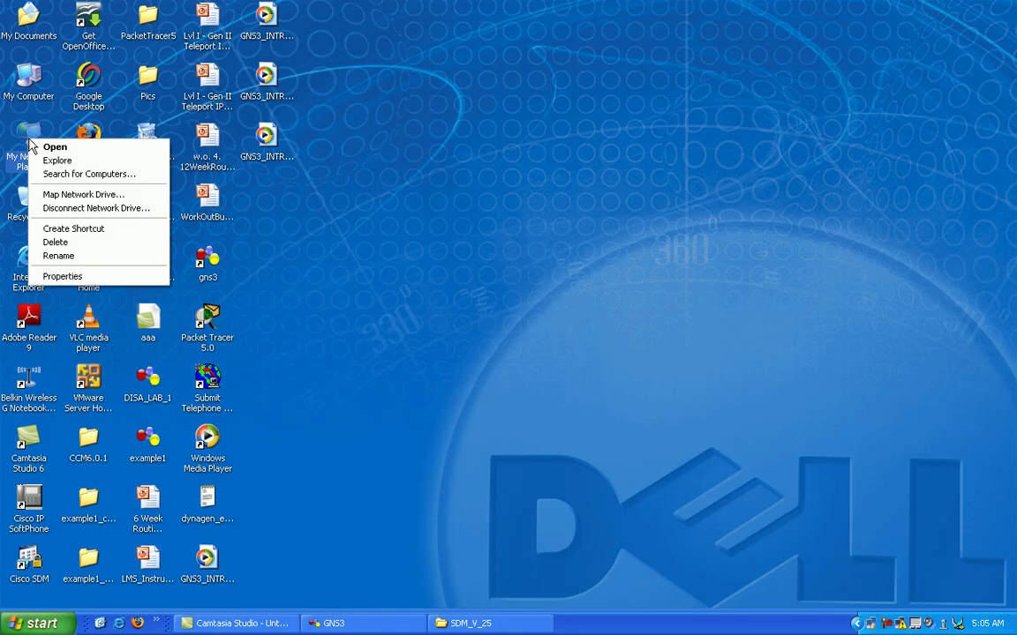
left_click(61, 277)
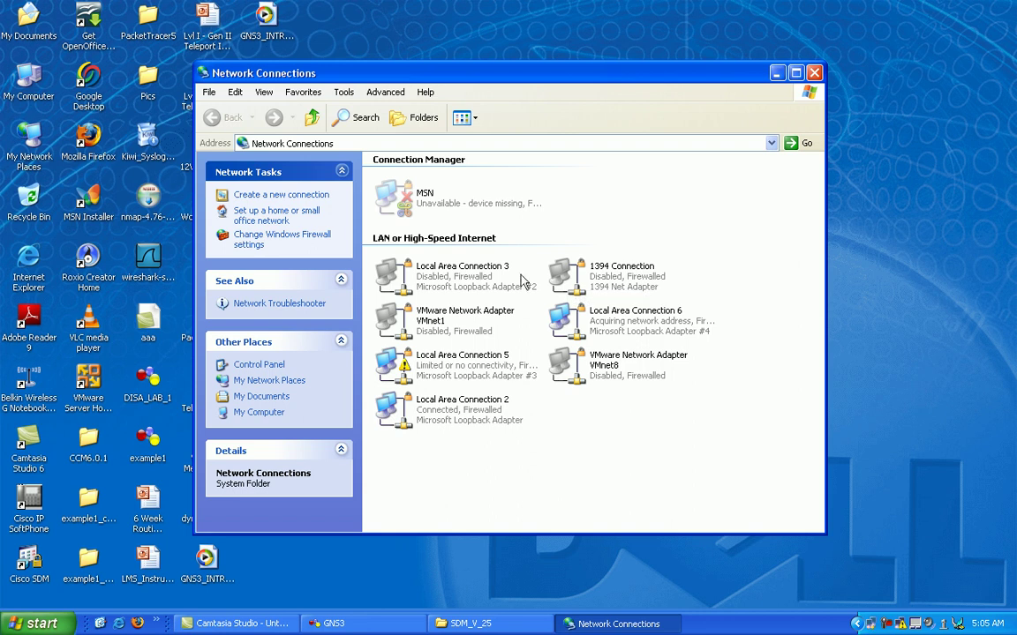
left_click(468, 421)
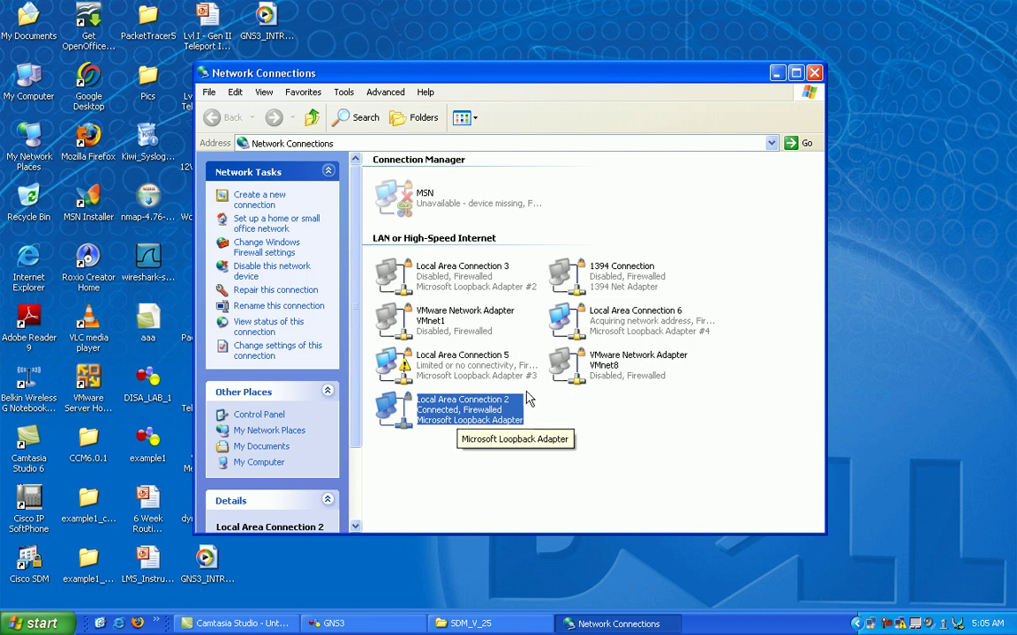
left_click(776, 74)
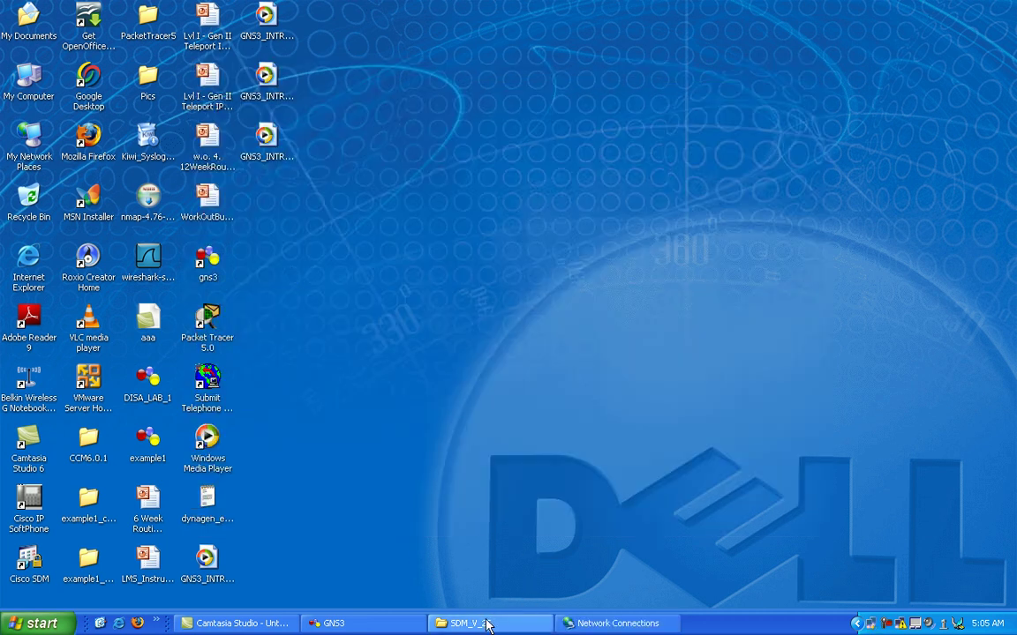
Step: Restore GNS3 and place a c3600 router, R0, on the right of the canvas
left_click(332, 625)
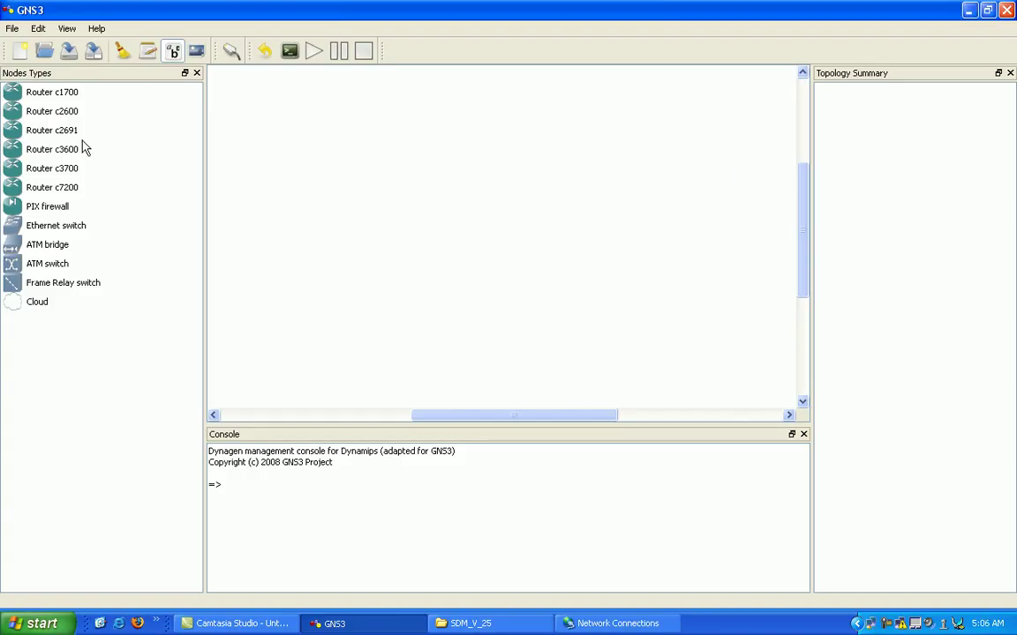
left_click_drag(59, 146, 681, 227)
mouse_move(681, 228)
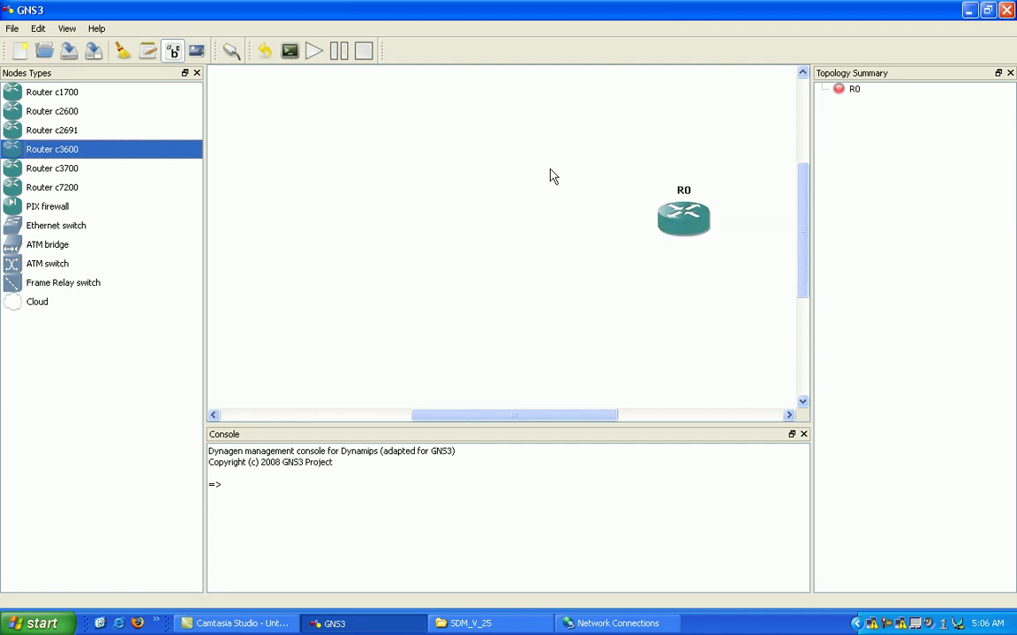
left_click_drag(686, 224, 691, 232)
left_click(426, 201)
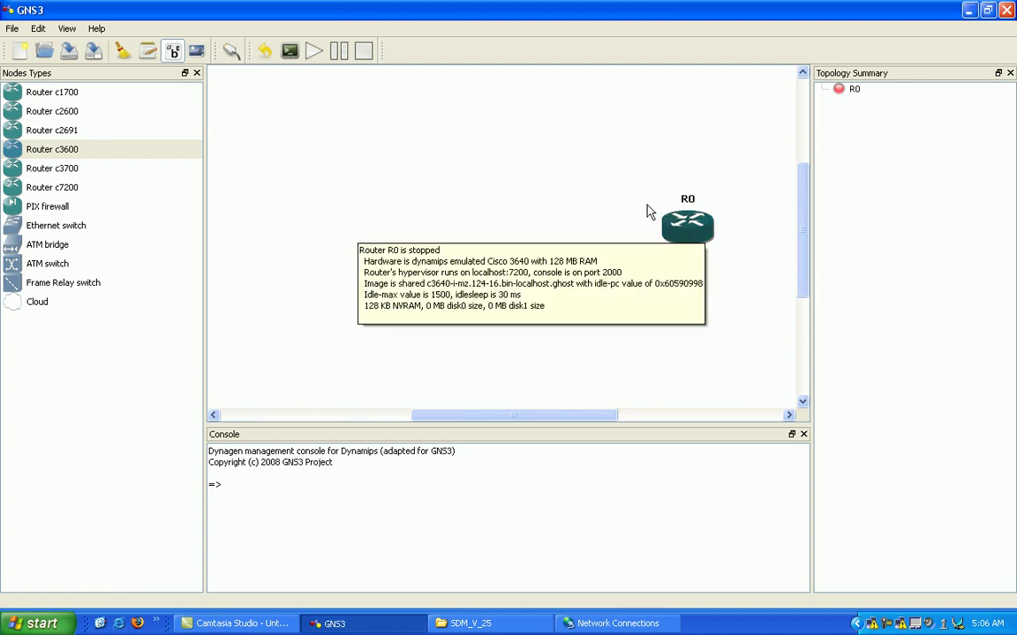
Step: Add a '192.168.1.0 /24' note above R0 and position switch SW0 to its left
left_click(147, 55)
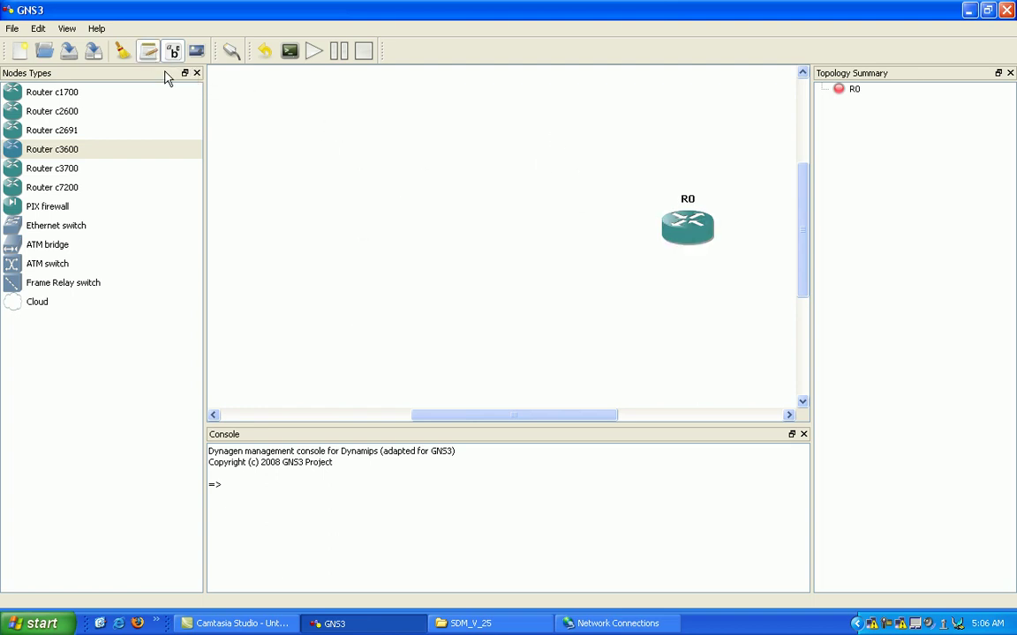
left_click(147, 53)
type("192.168.1.0")
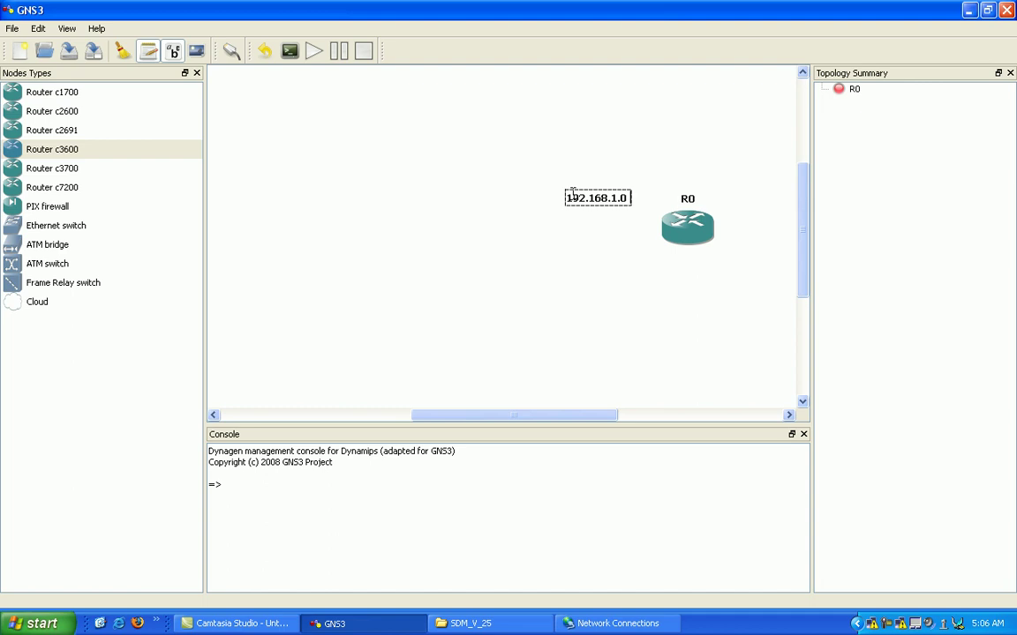
type(" /24")
left_click(601, 146)
left_click(612, 200)
left_click_drag(616, 202, 624, 178)
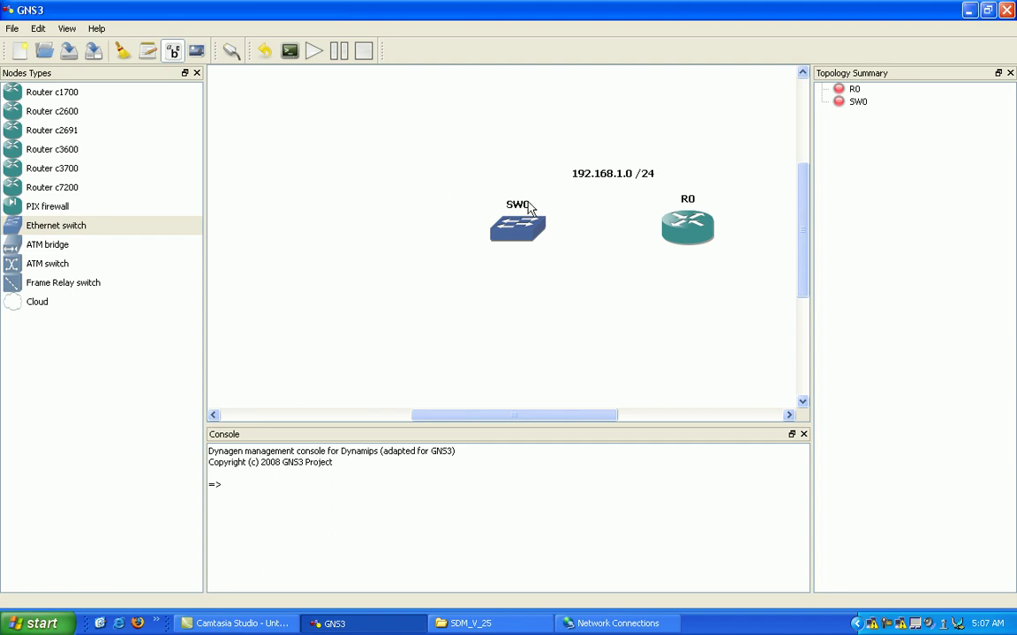
left_click_drag(528, 214, 524, 214)
mouse_move(675, 225)
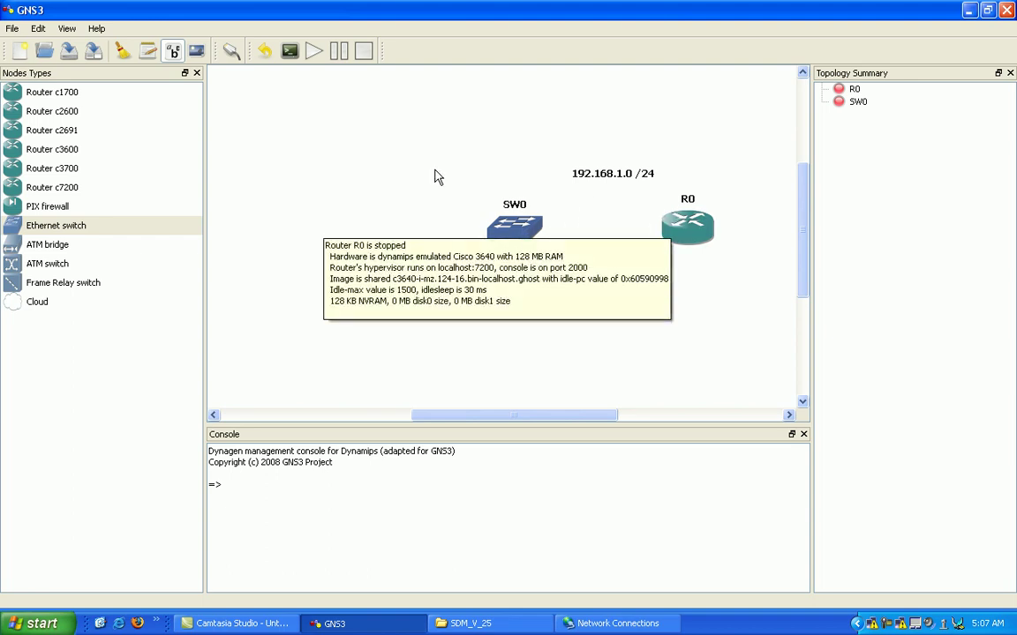
Step: Put an NM-1FE-TX module in router R0's slot0 and apply the change
right_click(686, 234)
left_click(720, 237)
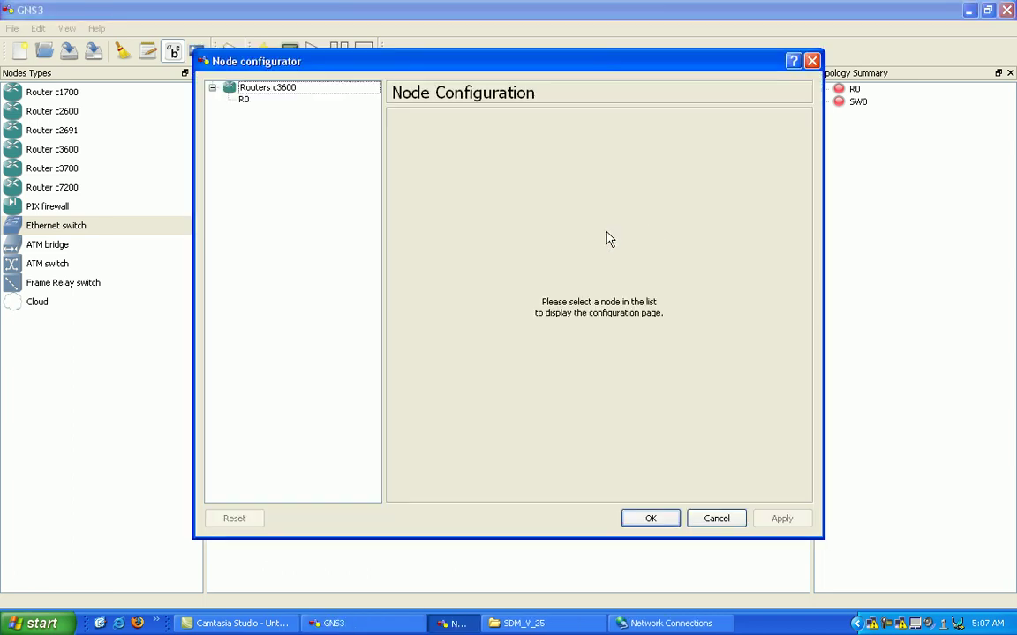
left_click(245, 100)
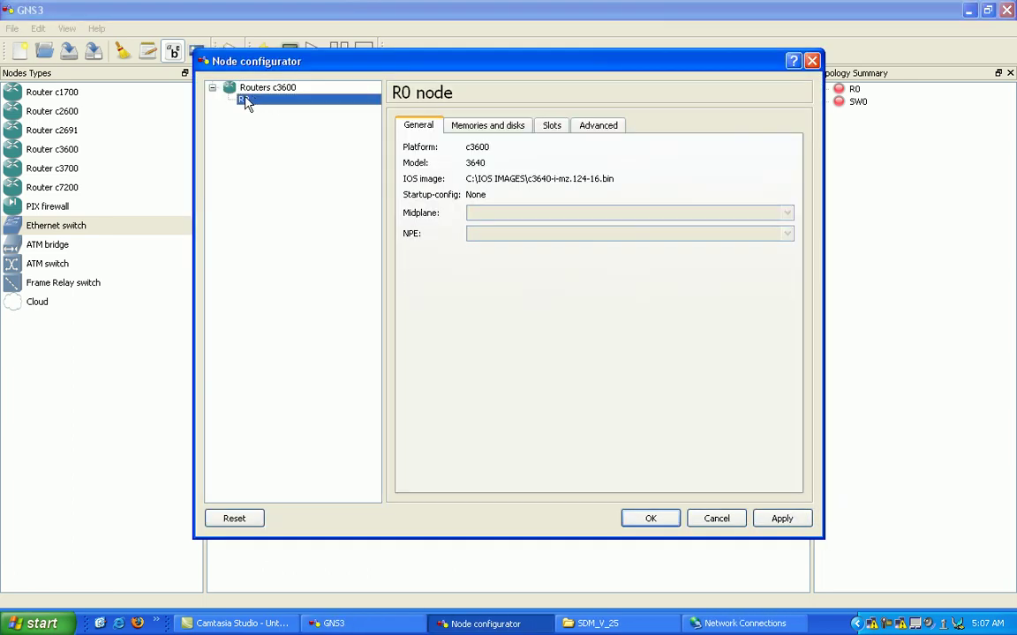
left_click(552, 125)
left_click(676, 168)
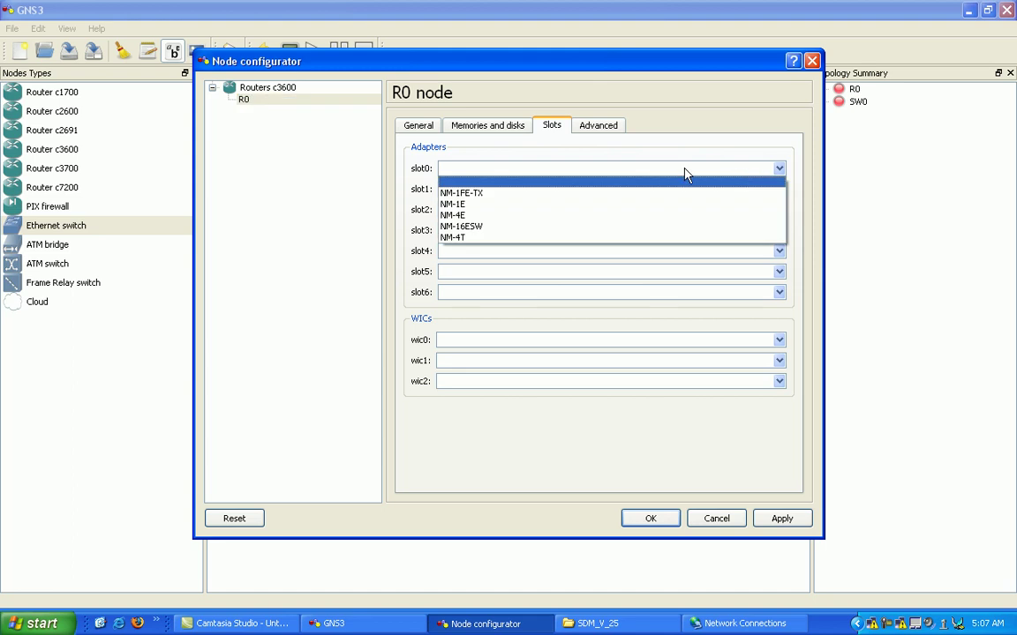
left_click(467, 193)
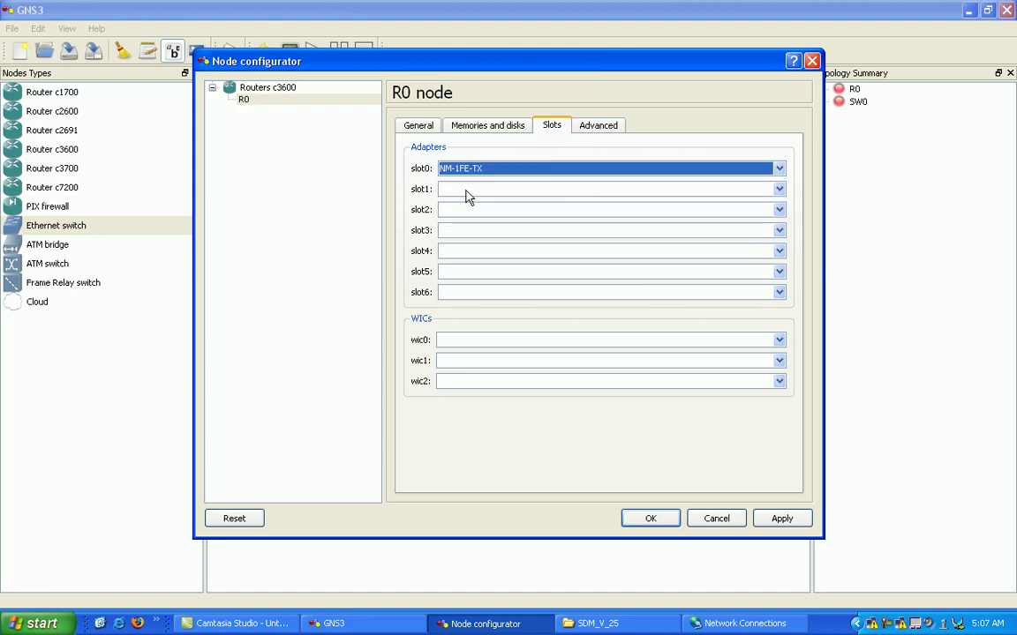
left_click(763, 518)
left_click(666, 518)
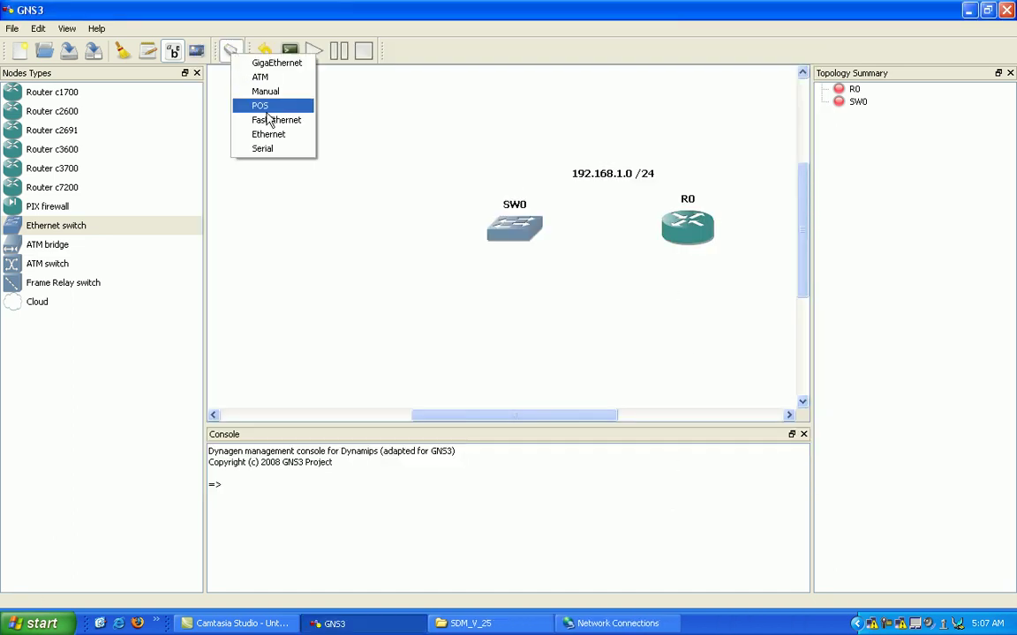
Step: Draw a FastEthernet link from router R0 to switch SW0
left_click(268, 122)
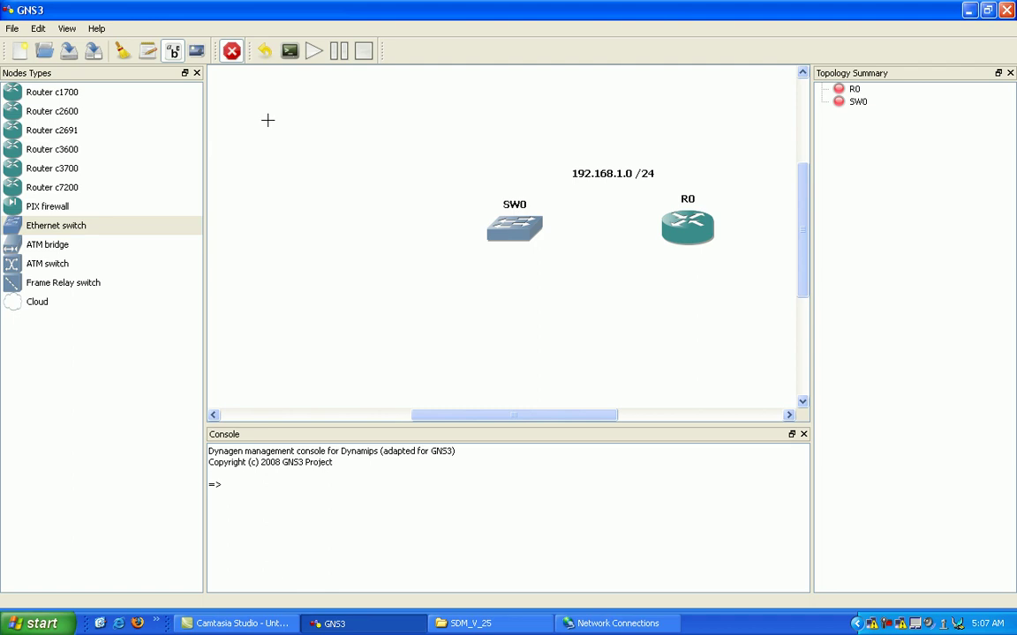
left_click(668, 225)
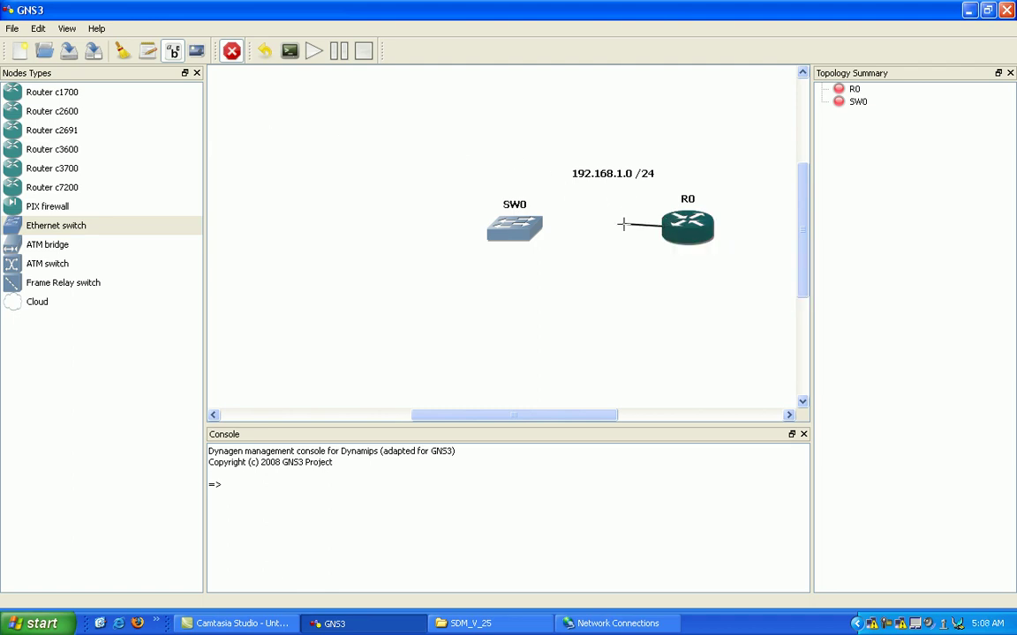
left_click(534, 226)
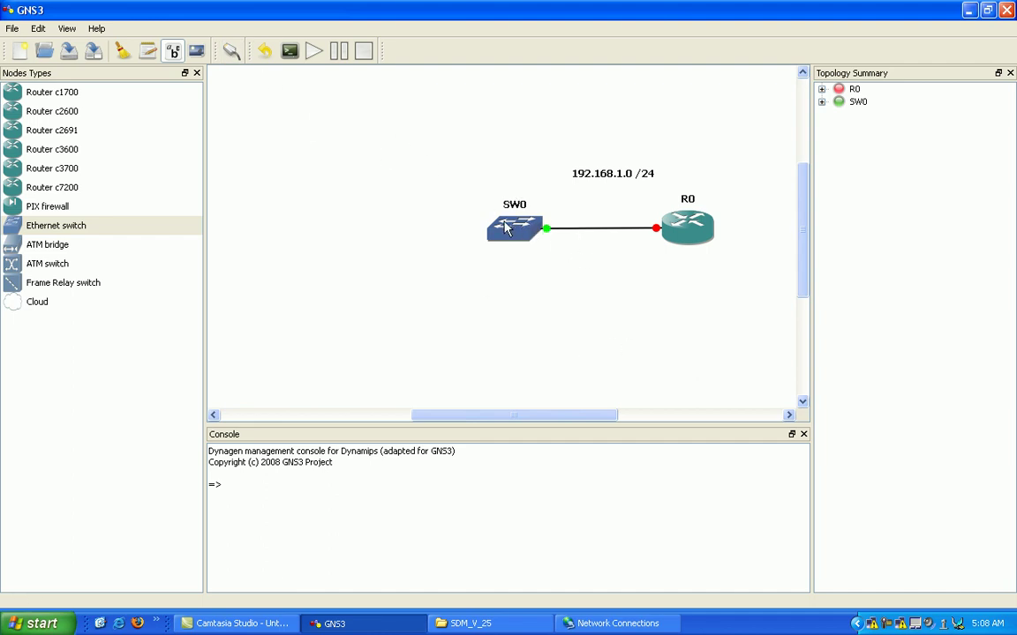
Step: Add a '.1' text note beside R0's end of the link
mouse_move(498, 223)
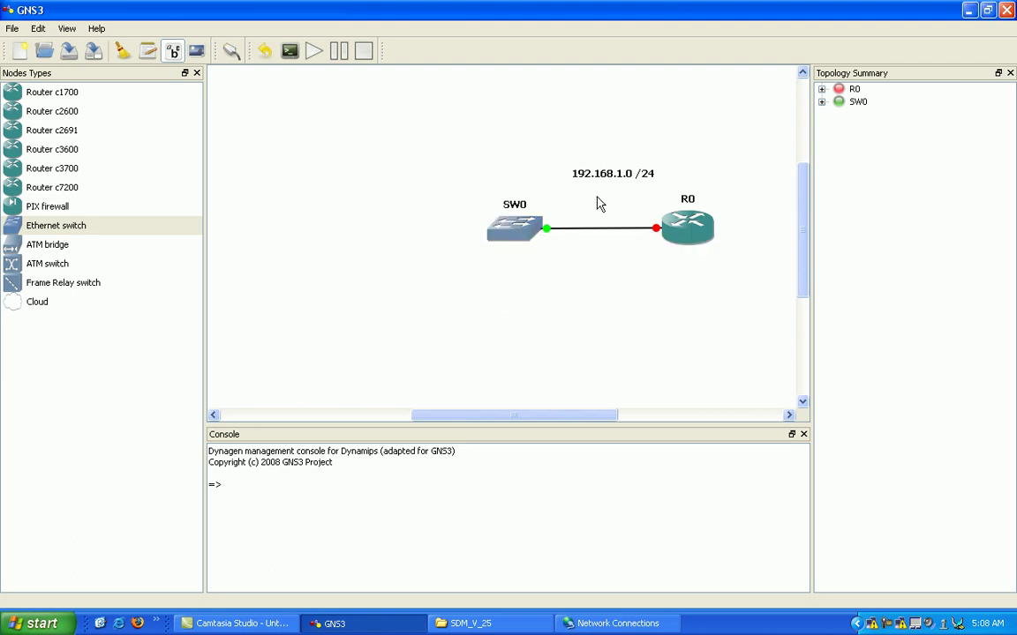
left_click(645, 210)
left_click(612, 214)
Step: Drag a Cloud node onto the canvas to the left of SW0
left_click_drag(27, 309, 375, 255)
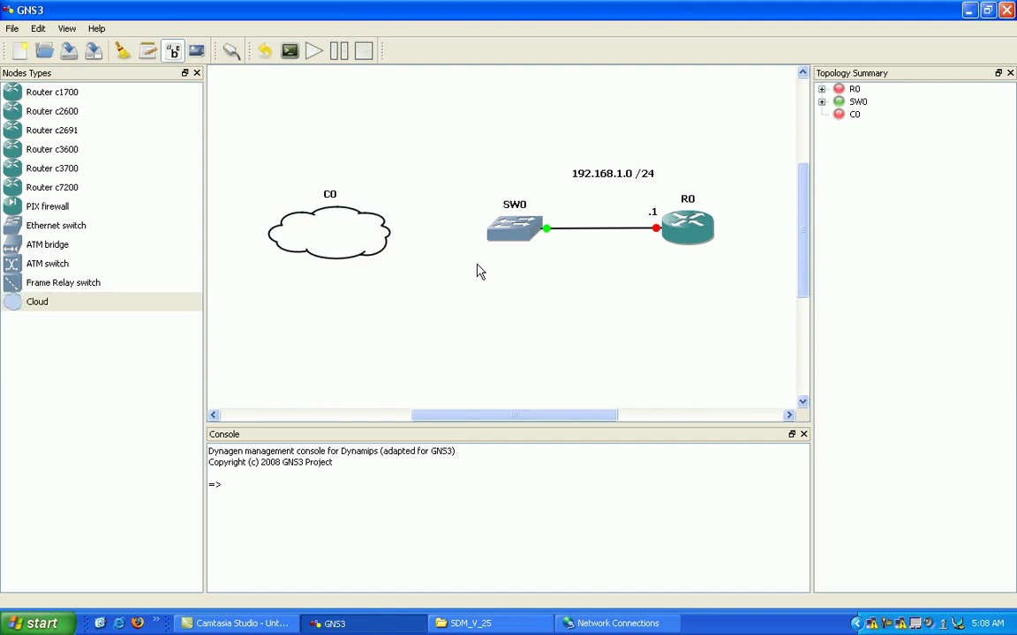
Step: Add the first MS LoopBack Driver adapter as C0's nio_gen_eth NIO, then apply and confirm
right_click(337, 244)
left_click(349, 247)
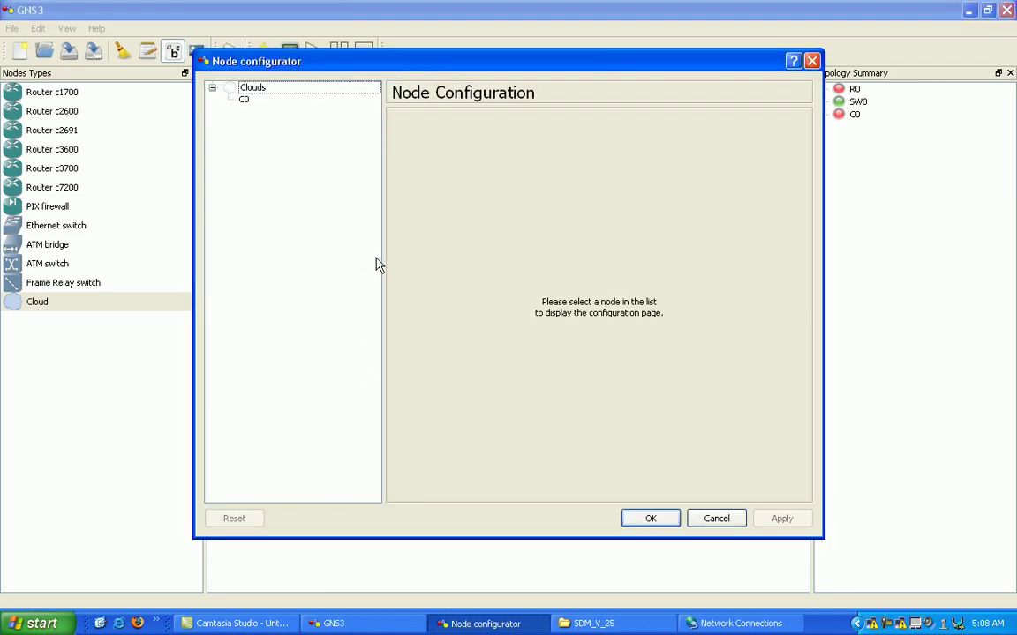
left_click(247, 101)
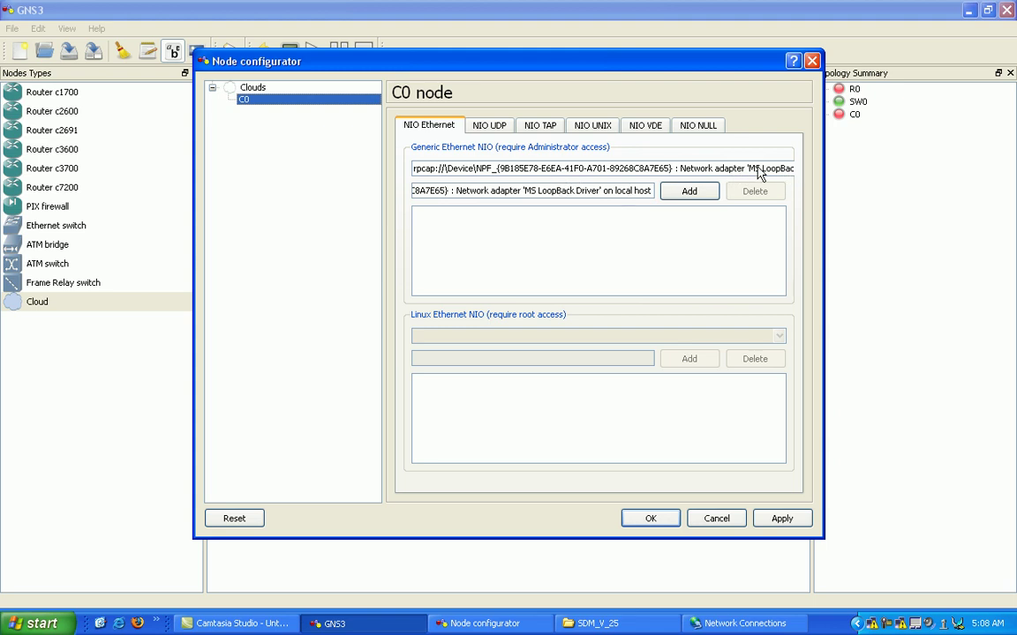
left_click(685, 167)
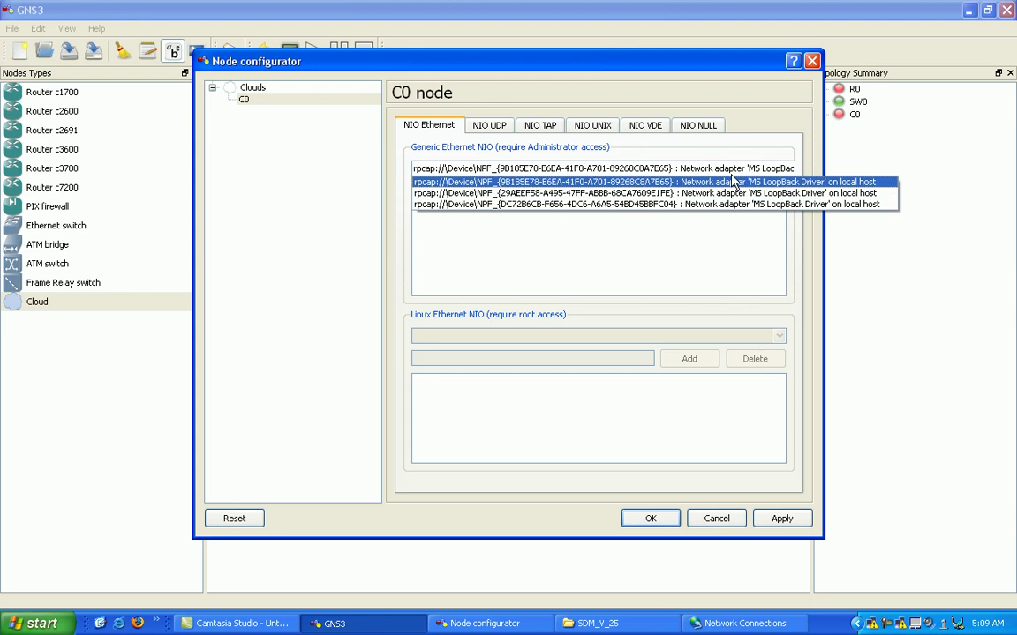
left_click(731, 181)
left_click(727, 168)
left_click(726, 169)
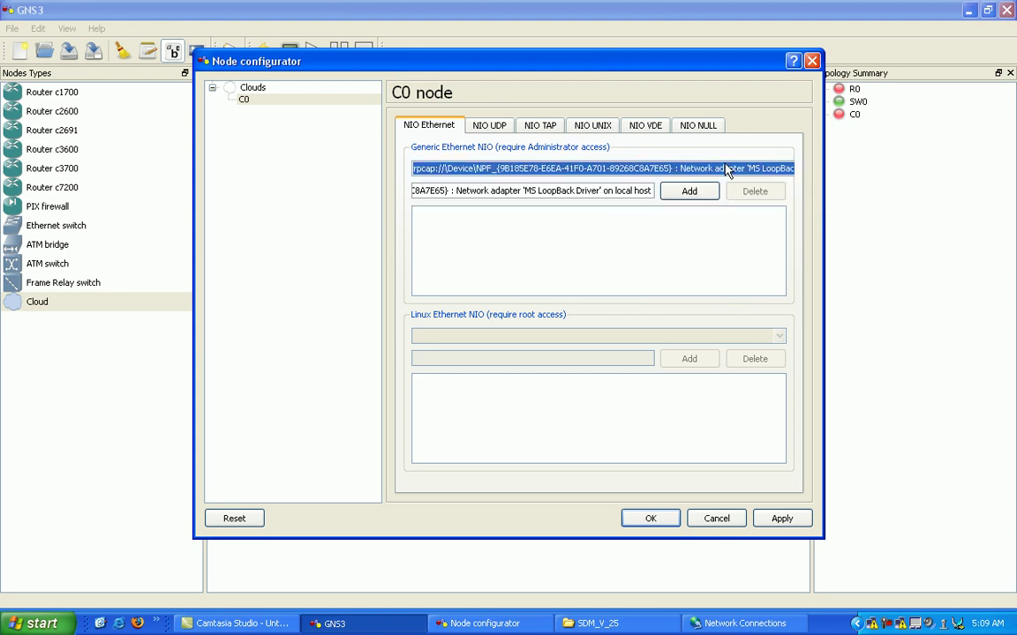
left_click(688, 191)
left_click(503, 215)
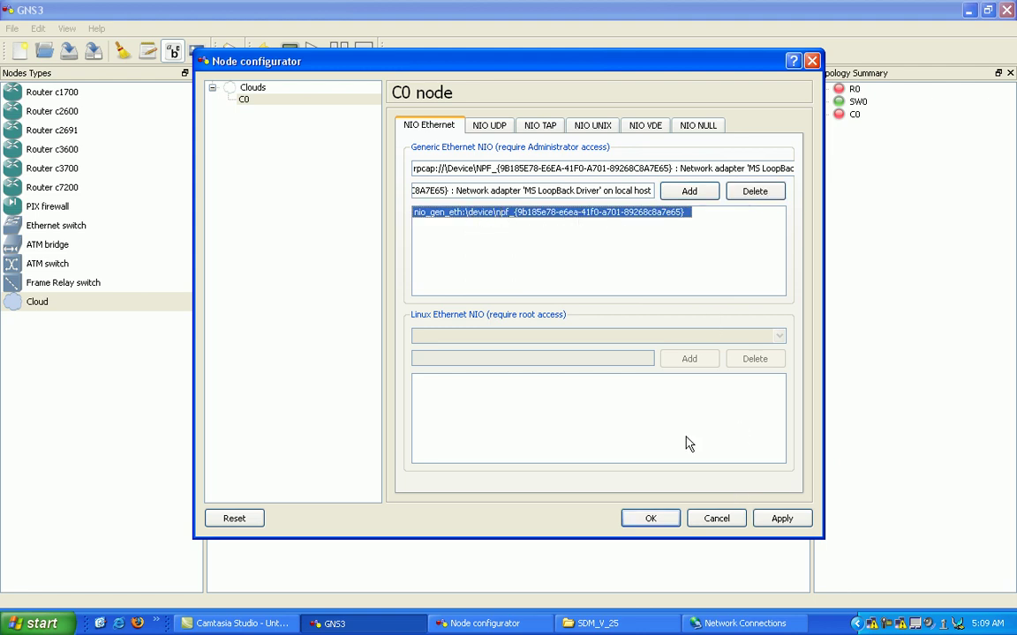
left_click(783, 518)
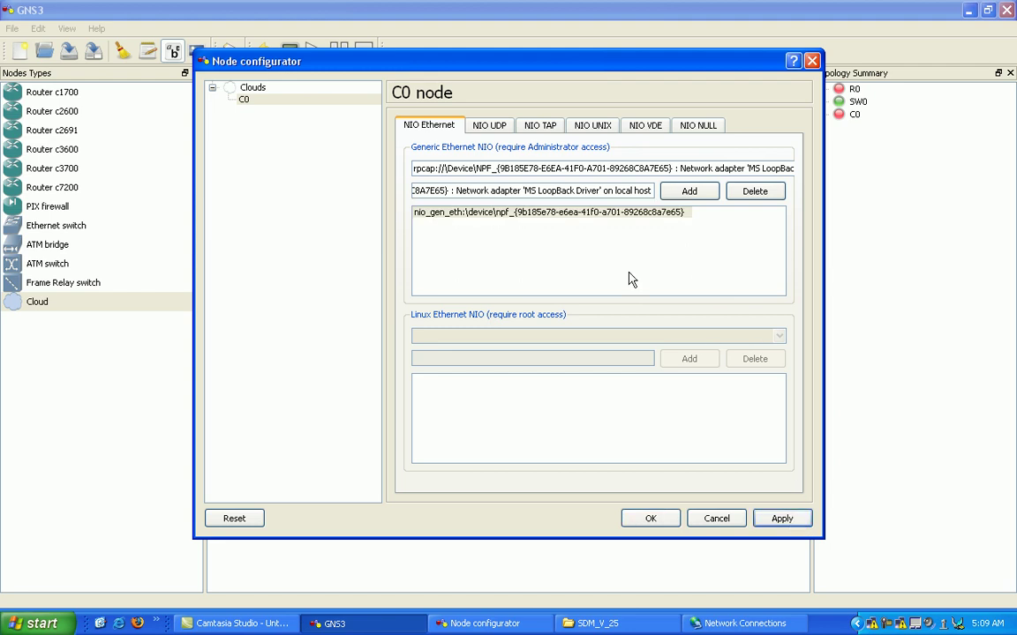
left_click(558, 216)
left_click(676, 523)
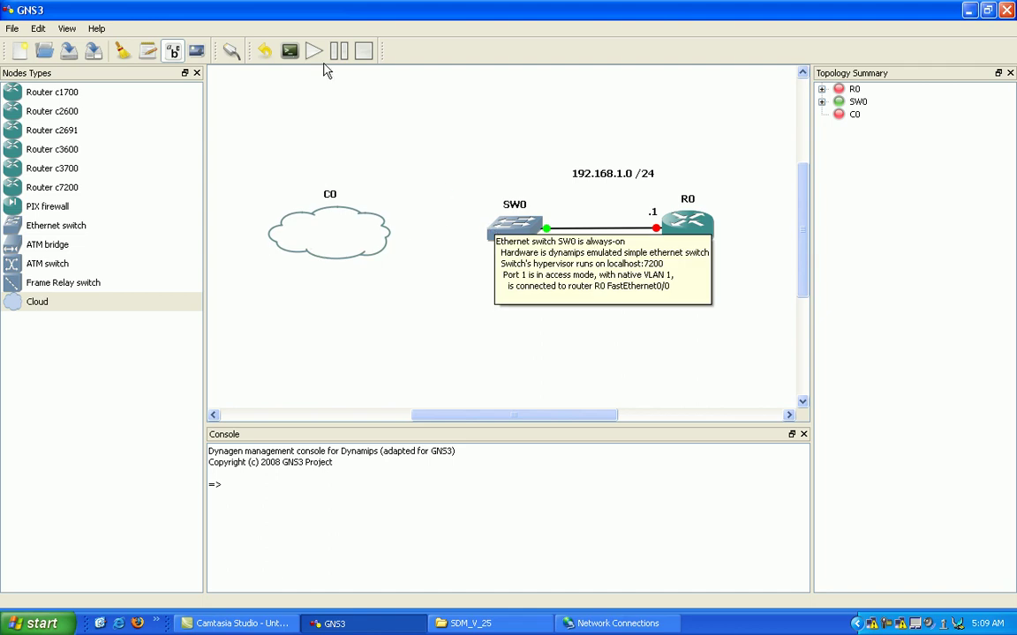
Step: Draw a FastEthernet link from SW0 to cloud C0's nio_gen_eth loopback port
left_click(232, 52)
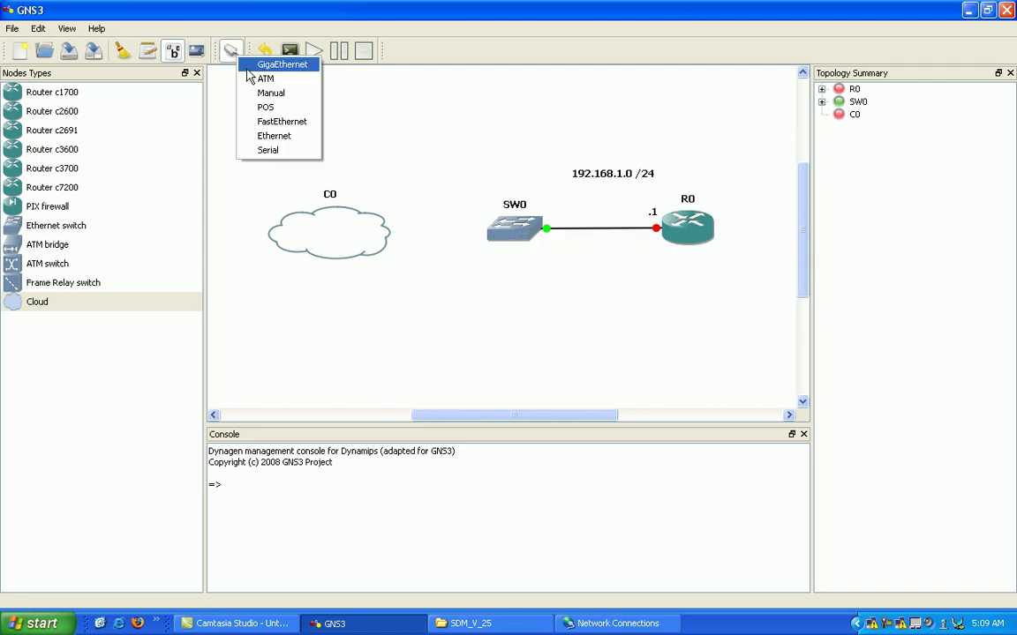
left_click(281, 121)
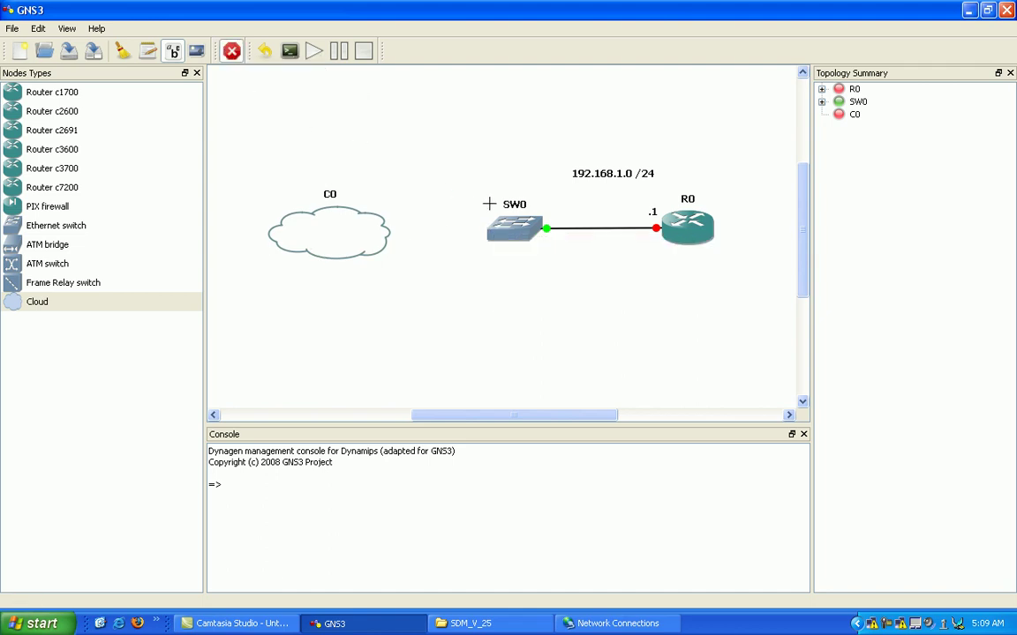
left_click(233, 51)
left_click(229, 49)
left_click(264, 113)
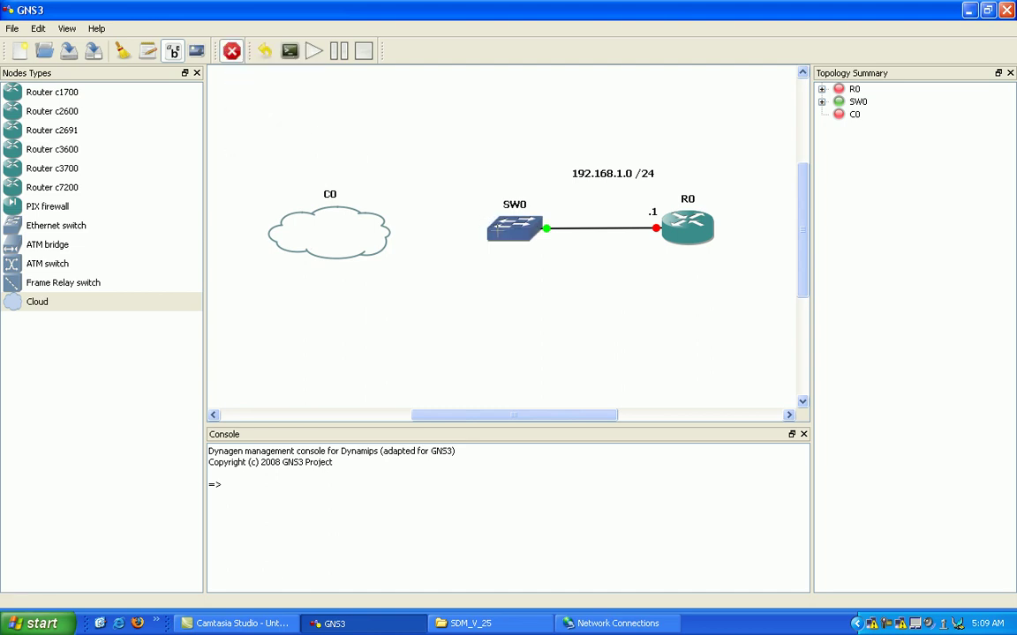
left_click(499, 228)
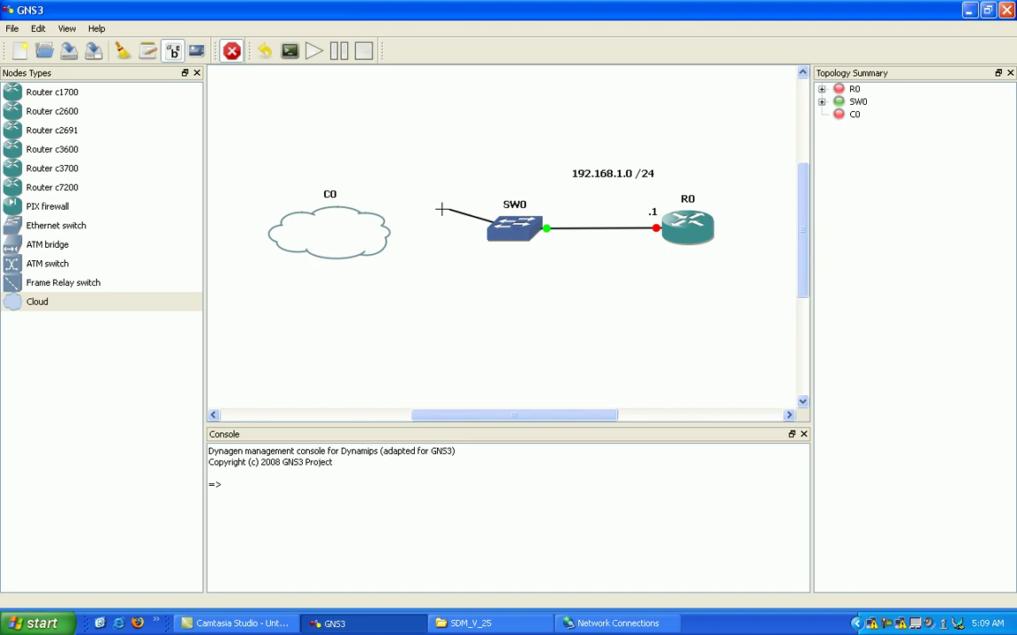
left_click(367, 231)
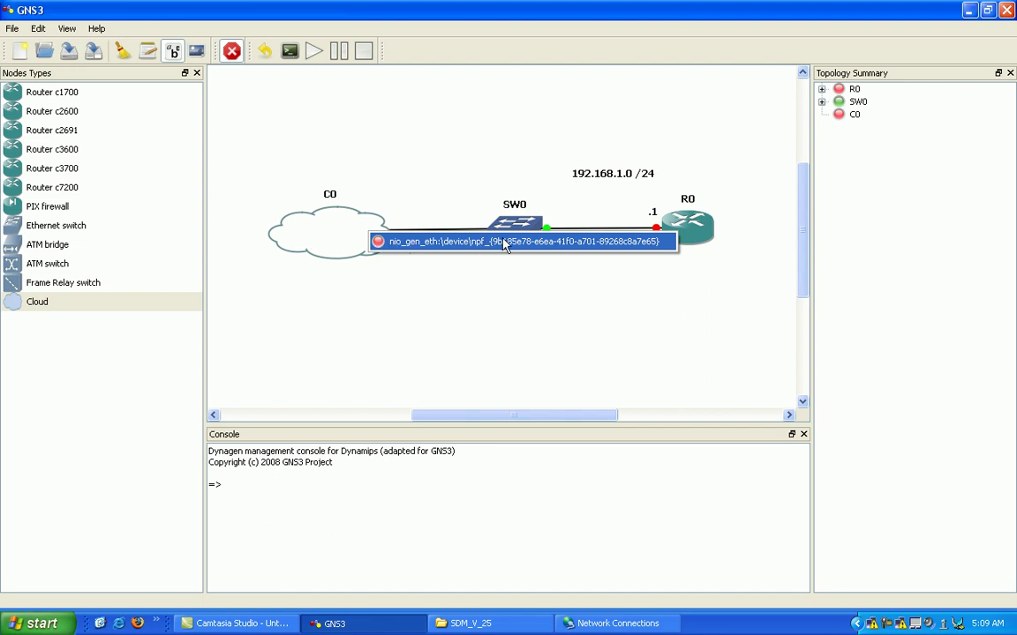
left_click(437, 243)
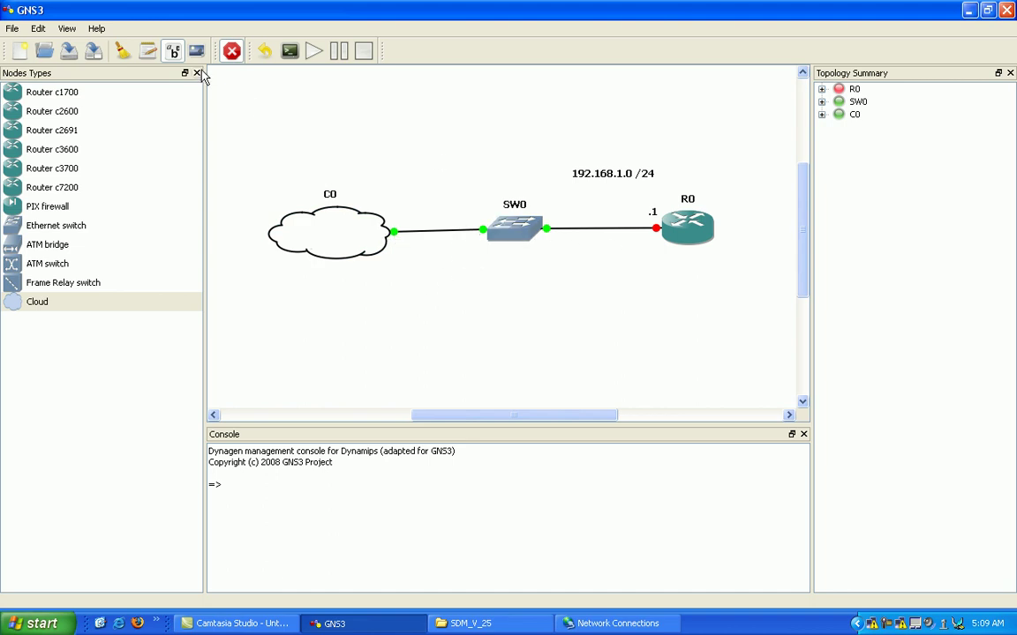
left_click(233, 56)
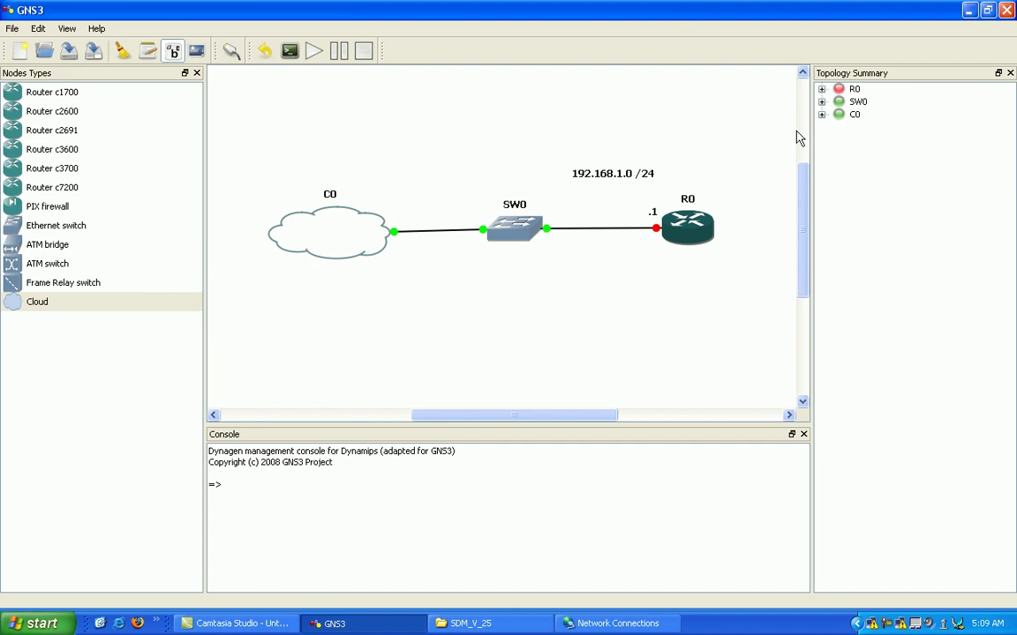
Step: Expand C0, SW0 and R0 in the Topology Summary pane to list their connections
left_click(822, 114)
left_click(821, 101)
left_click(822, 89)
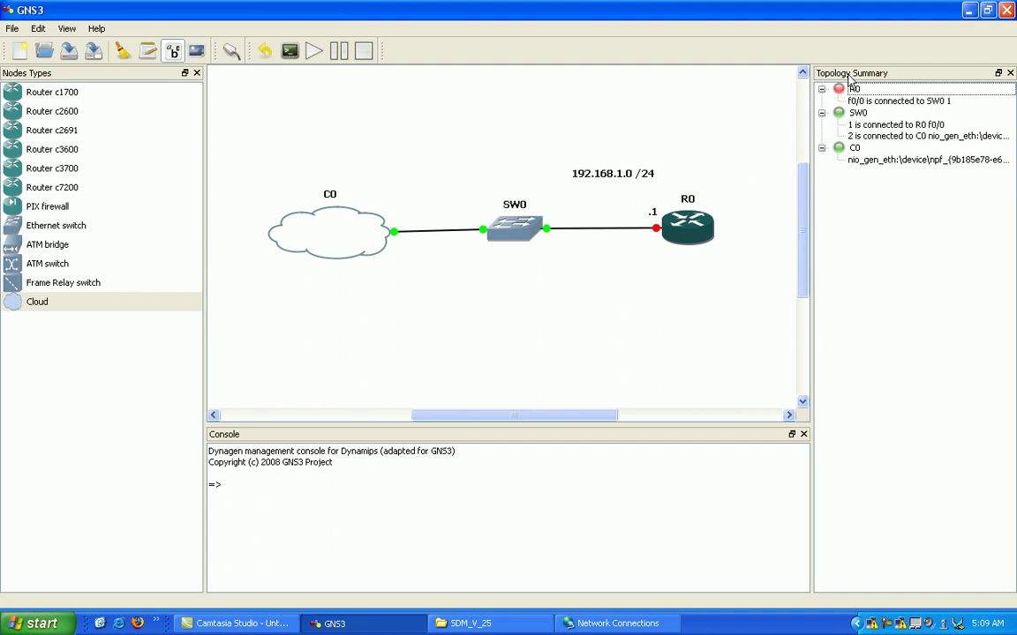